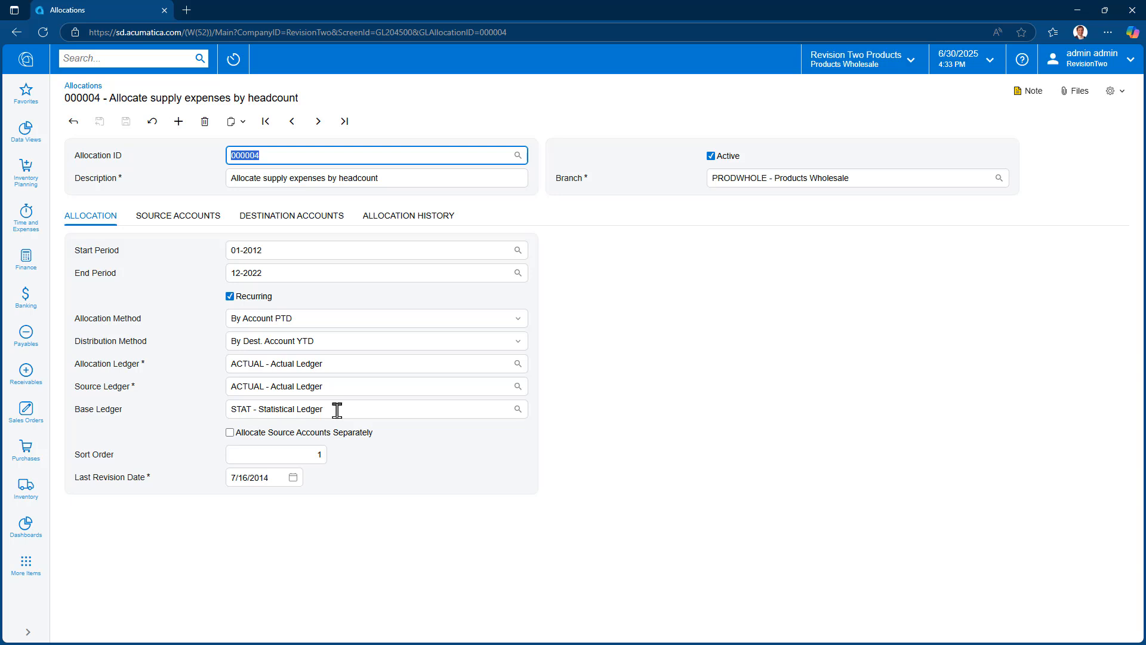
Step: Review the base ledger, distribution method options, source accounts and destination accounts of the supply expense allocation by headcount
click(337, 410)
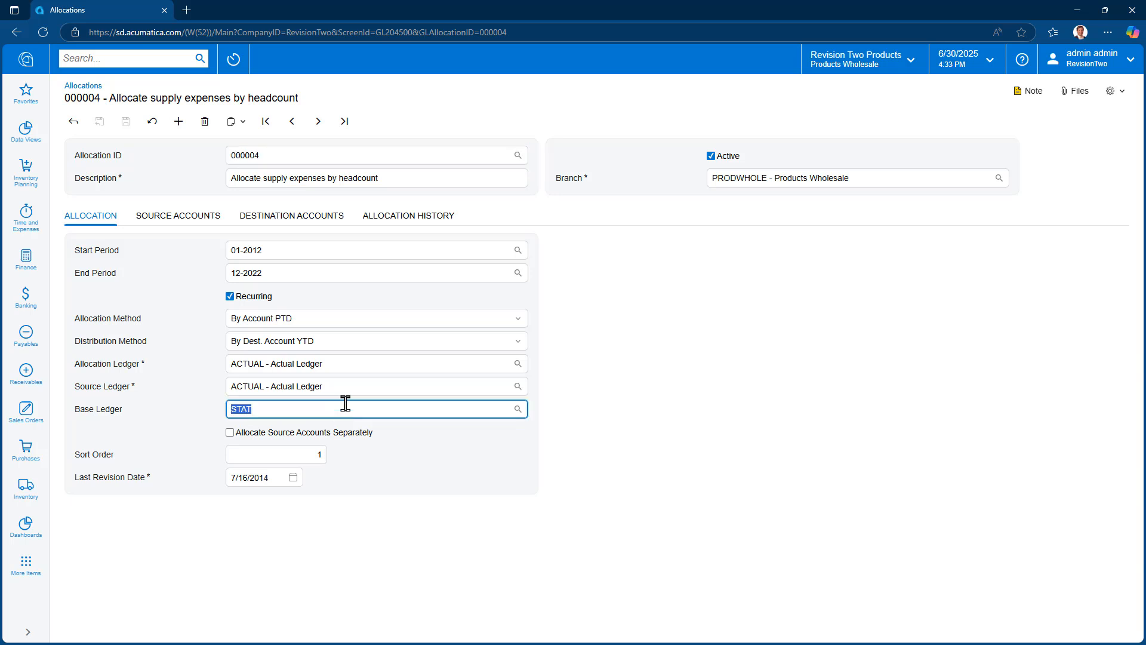
click(518, 341)
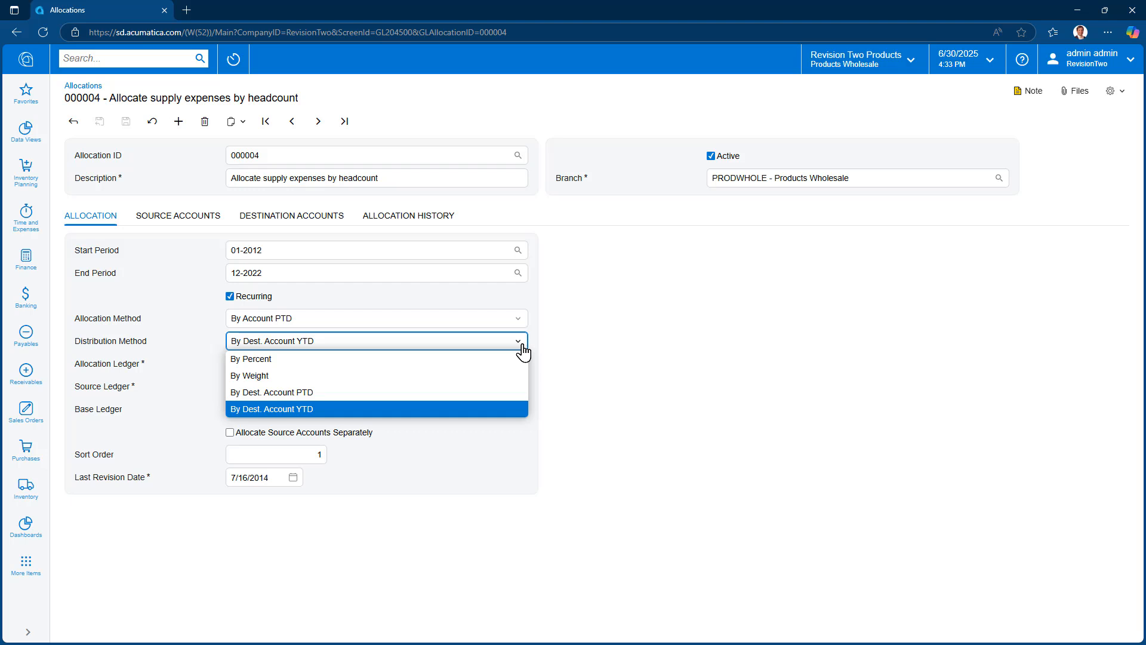
click(499, 334)
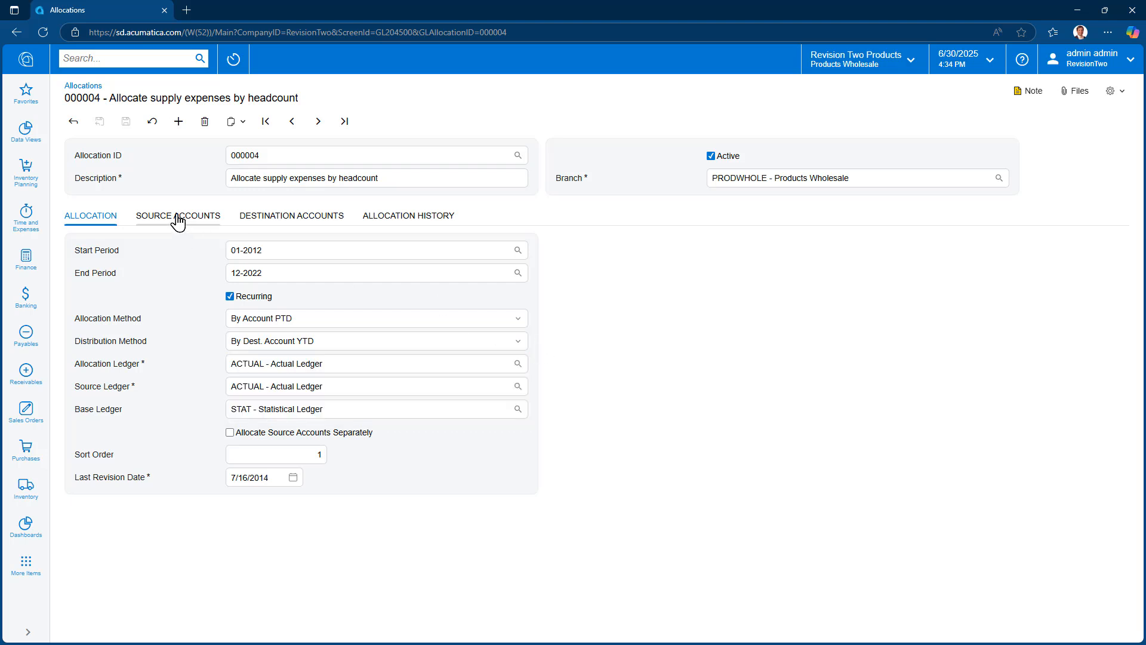
click(203, 219)
click(270, 216)
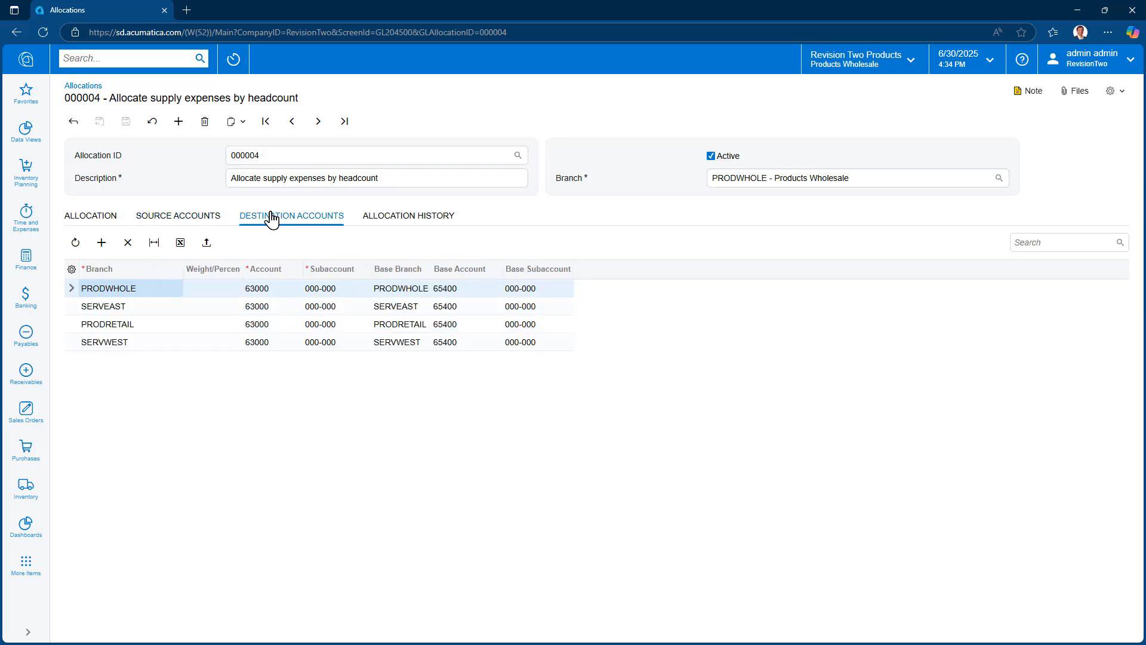
Step: Open batch GL002359 from the allocation history, enlarge its window to examine the journal lines, and close it
click(392, 222)
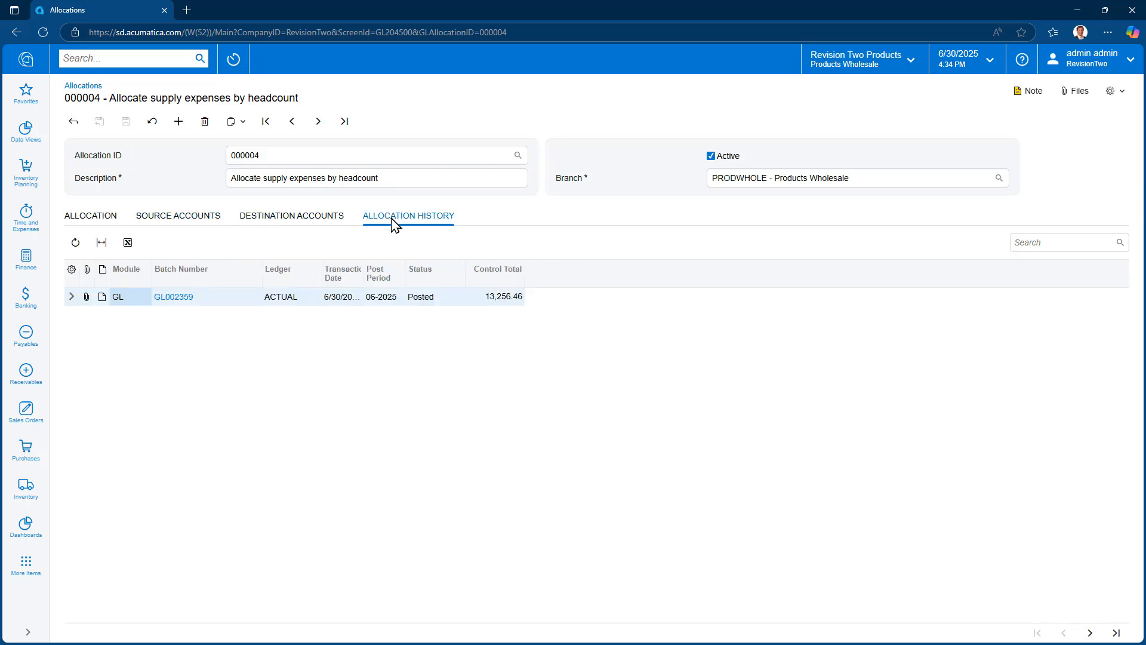
click(173, 297)
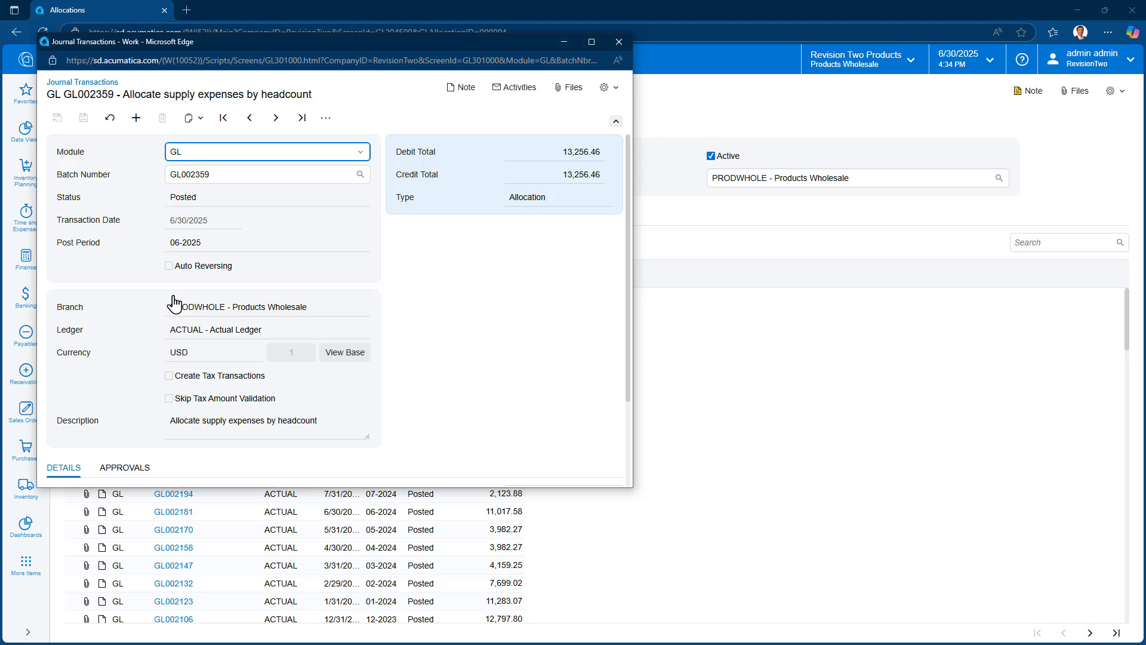
drag(632, 486, 1100, 603)
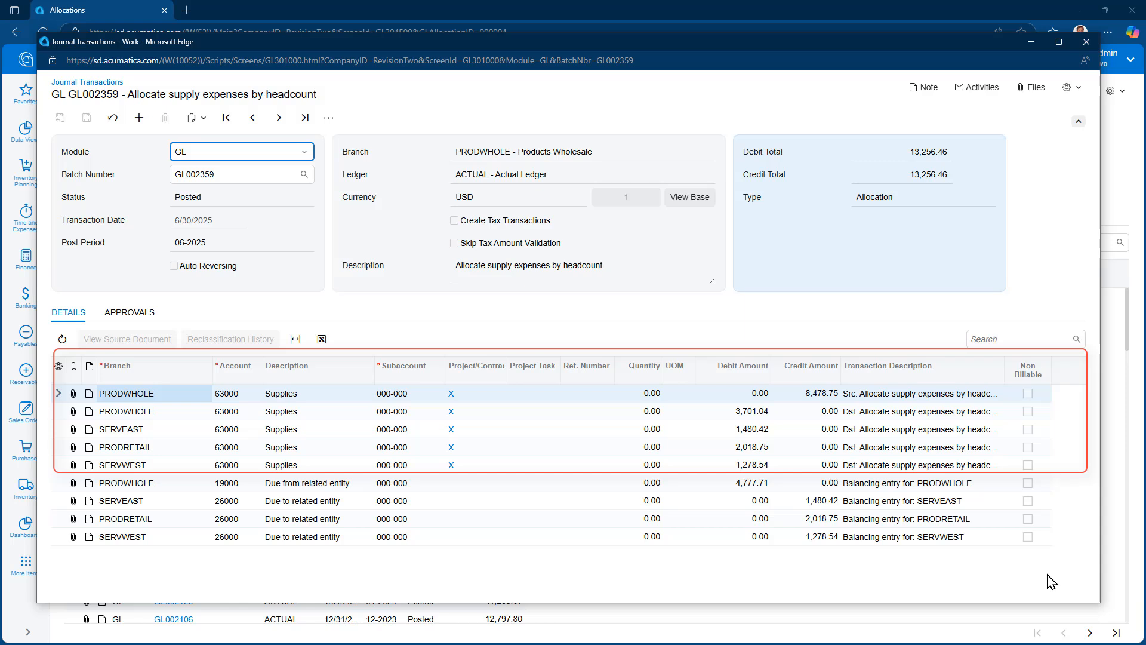
click(1084, 42)
Step: Open Bills and Adjustments from the favorites in a new browser tab and go to the last bill record
click(25, 95)
click(360, 147)
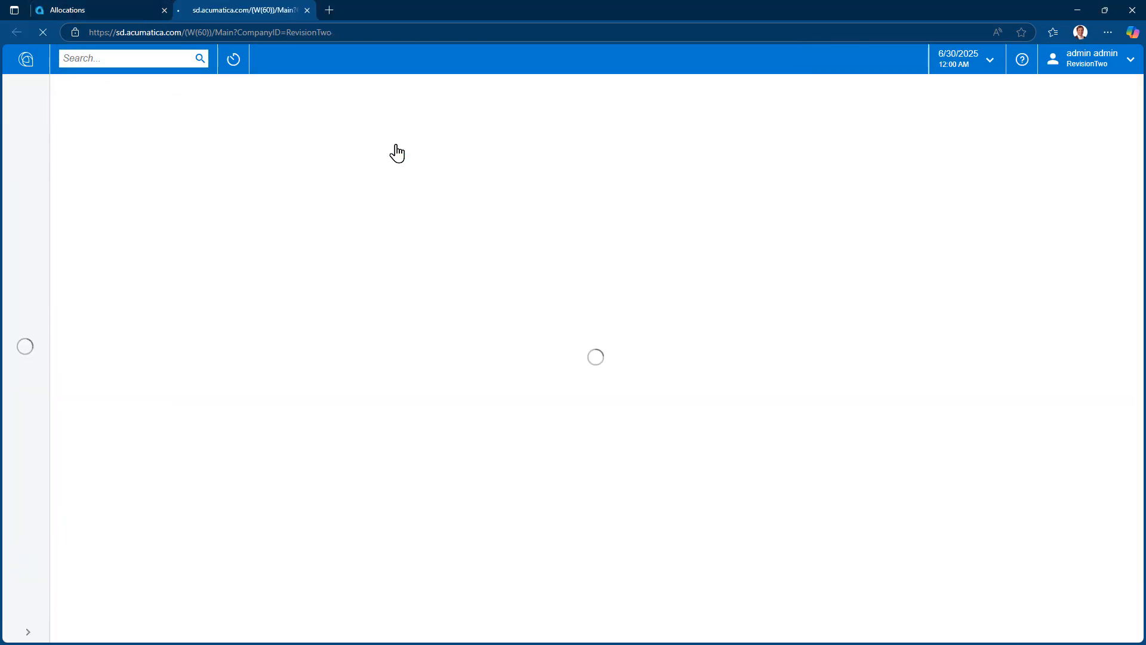
click(344, 121)
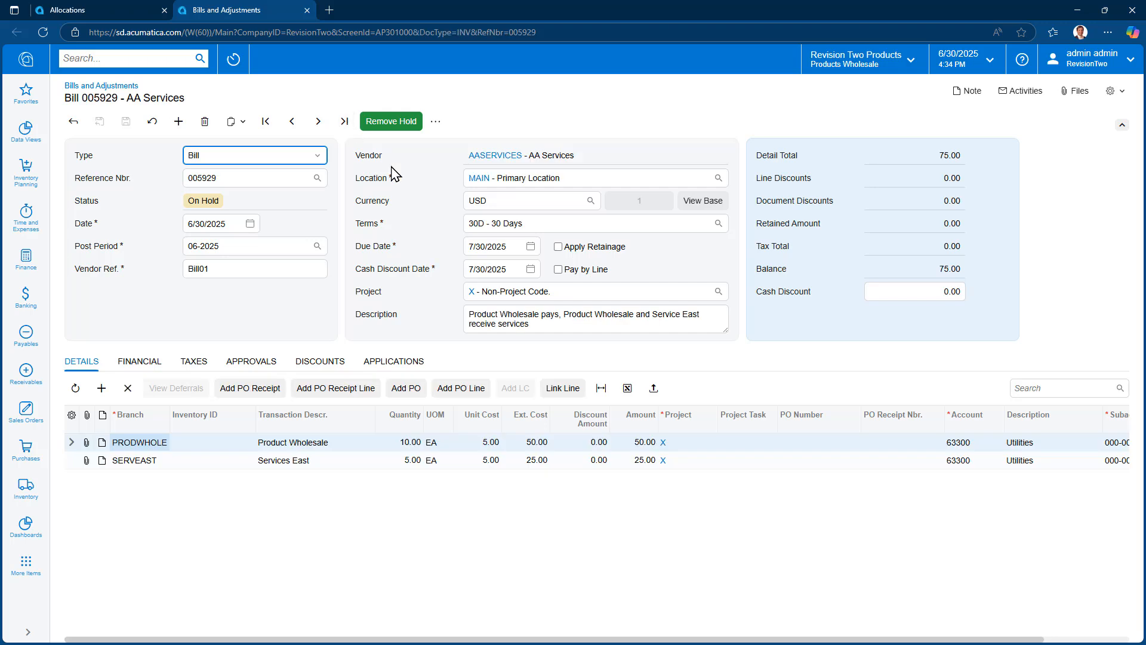
Step: Check the AA Services bill's financial settings and detail lines, then remove its hold and release it
click(149, 362)
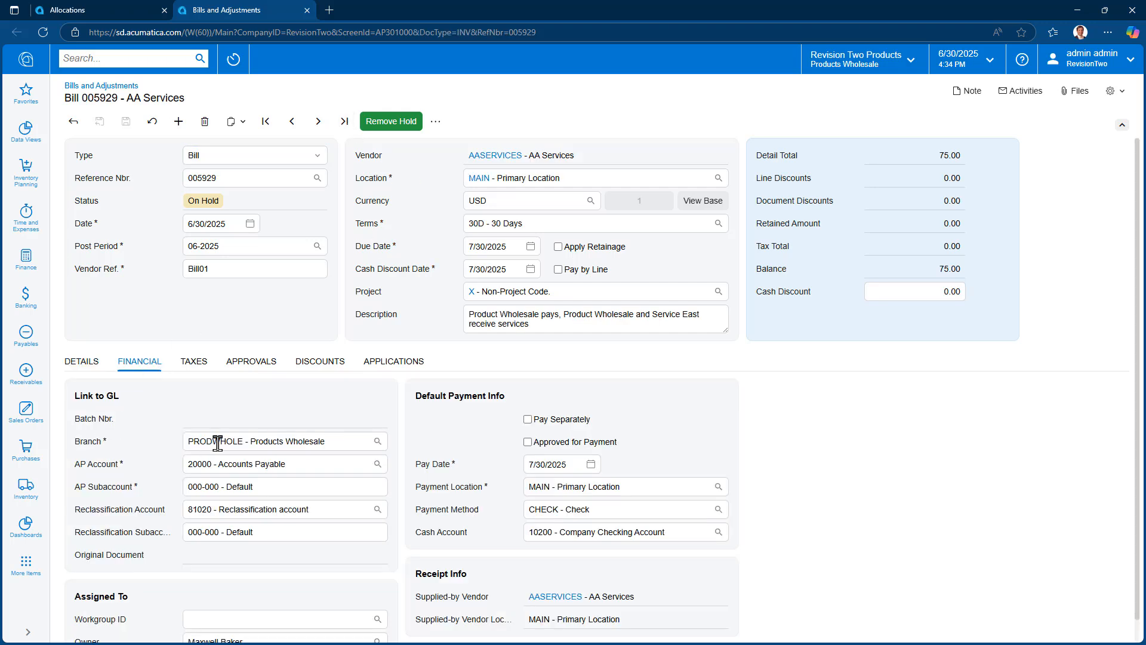
click(81, 362)
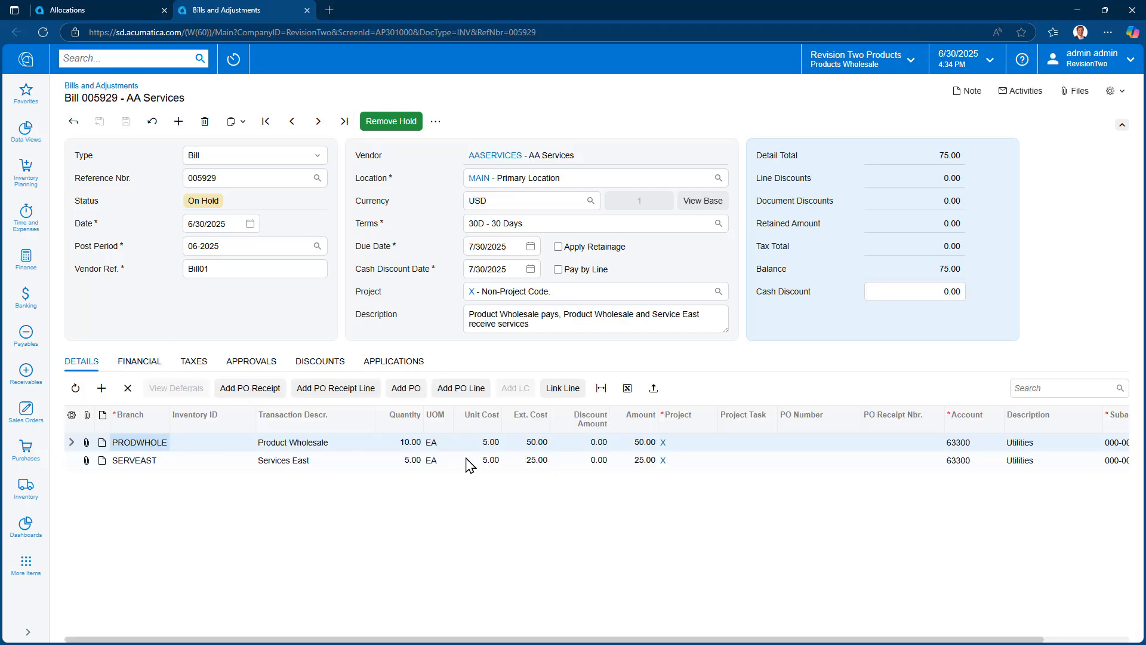
click(380, 124)
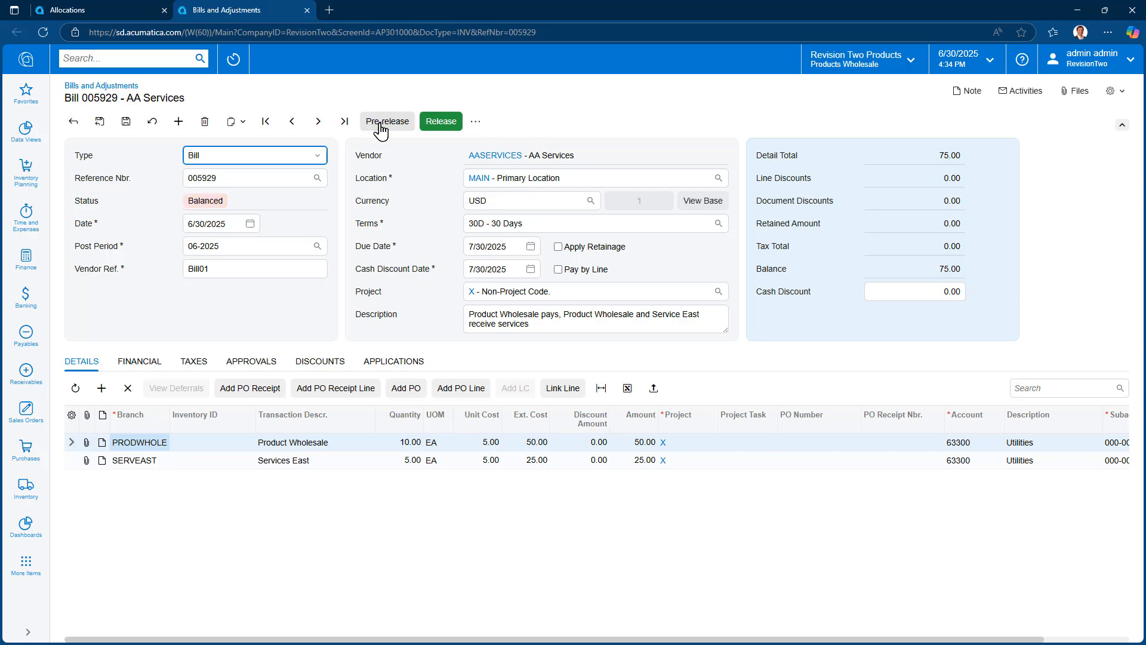
click(443, 123)
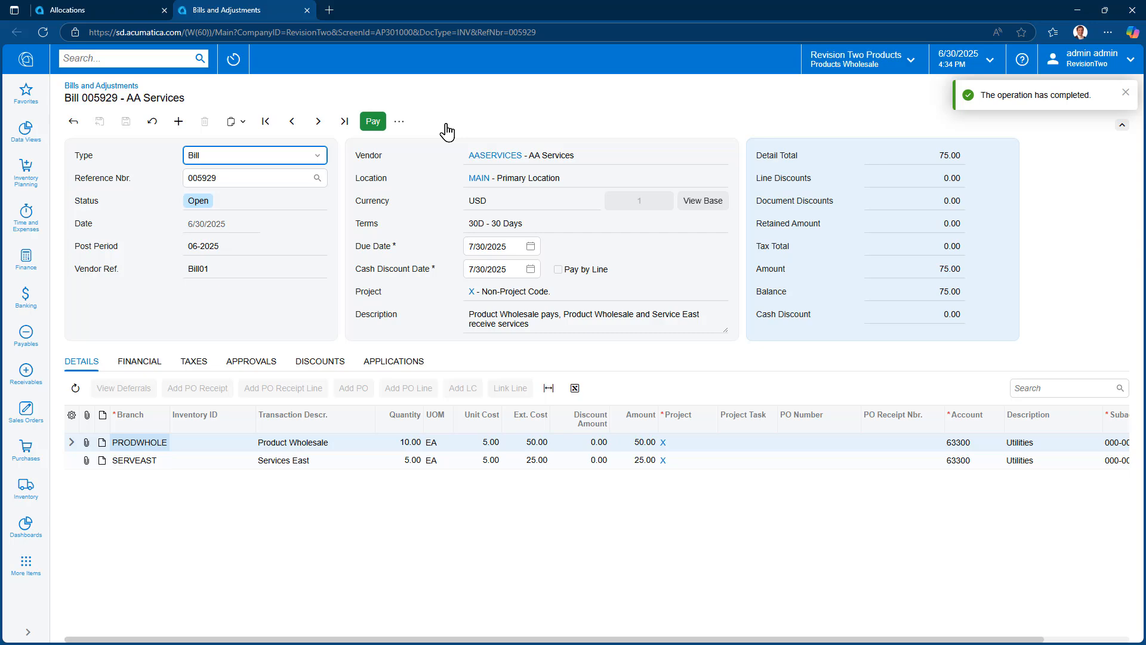
Step: Open the GL batch linked to the released bill, examine its inter-branch balancing entries, and close the batch window
click(139, 362)
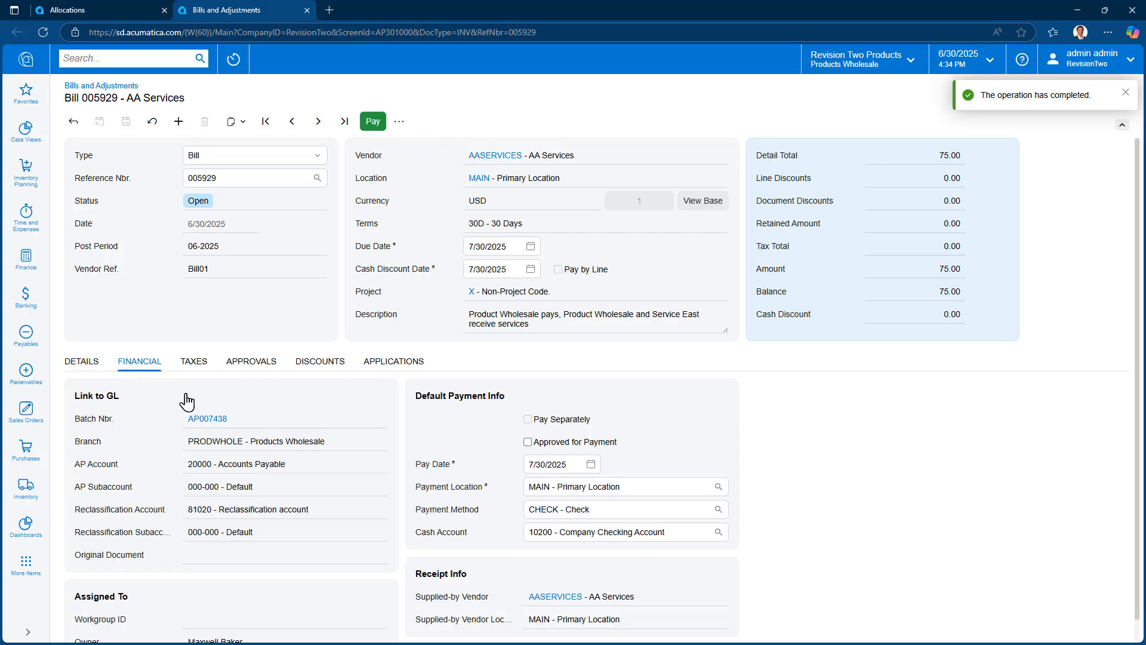
click(206, 419)
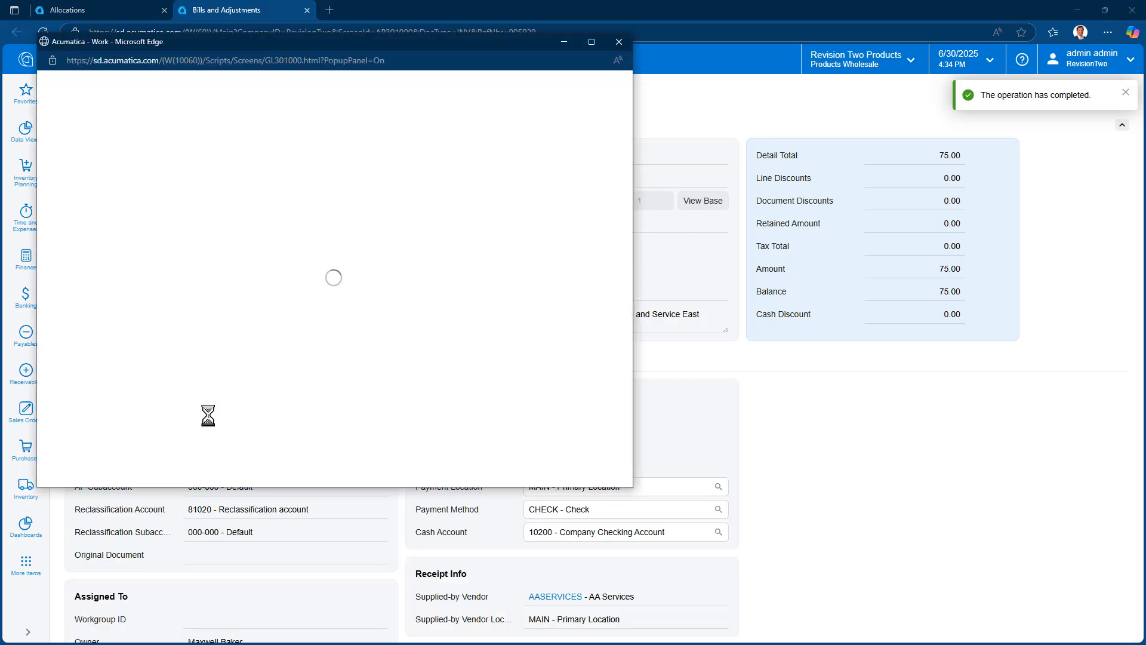
drag(633, 487, 1111, 547)
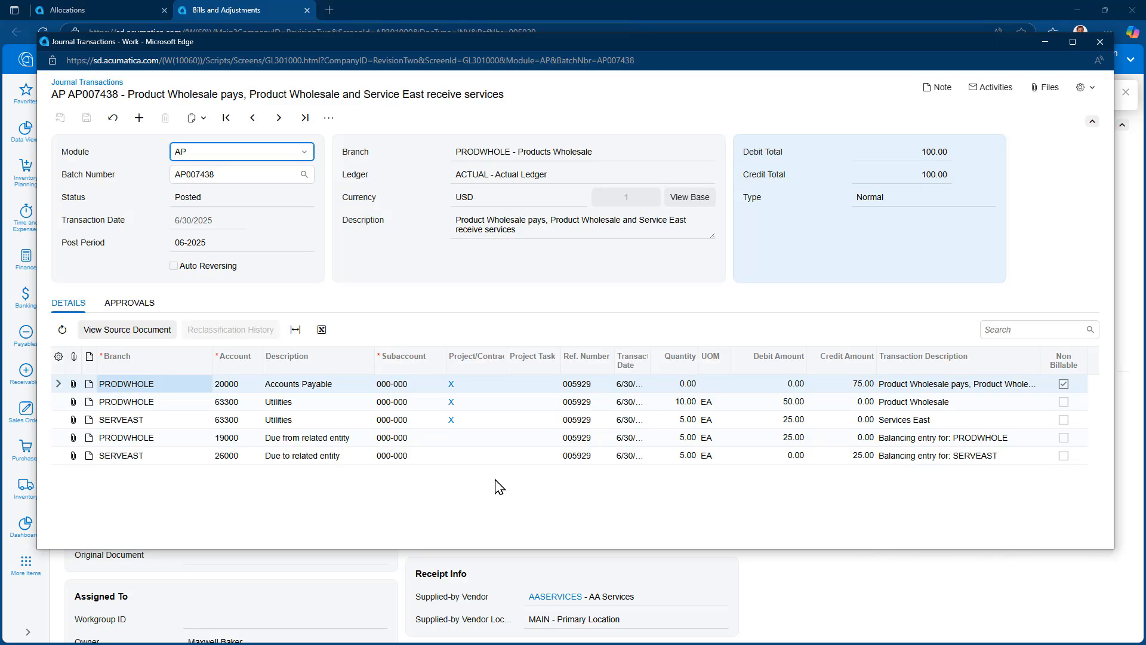
click(1100, 42)
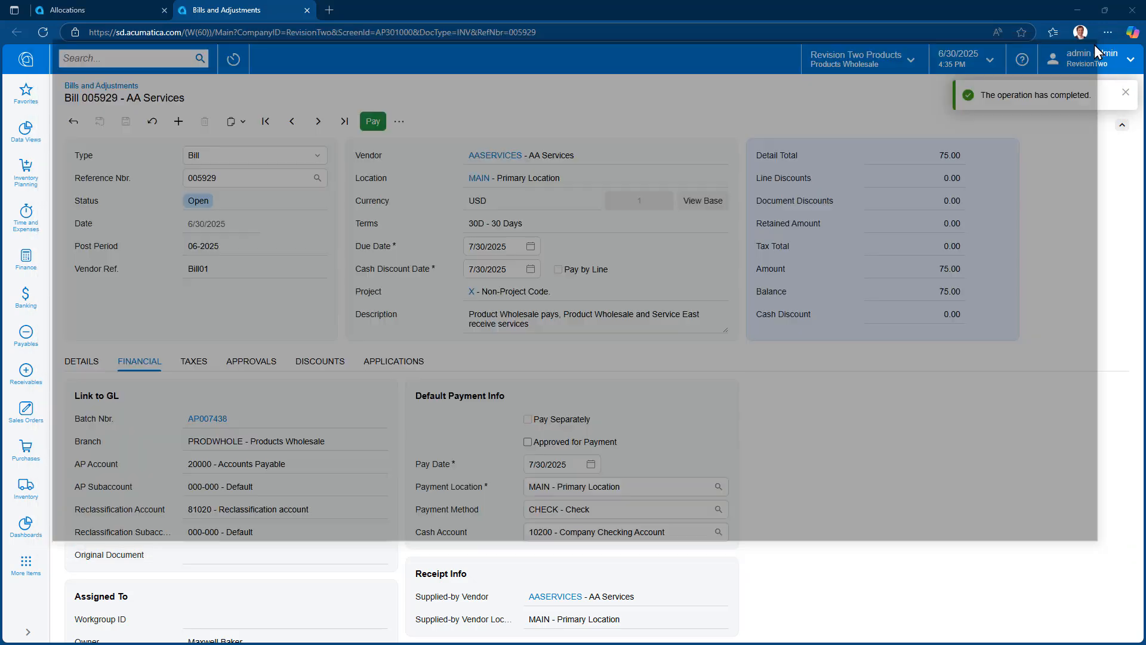
Step: Run the Balance Sheet report for financial period 06-2025 and display its company and branch groups
click(39, 104)
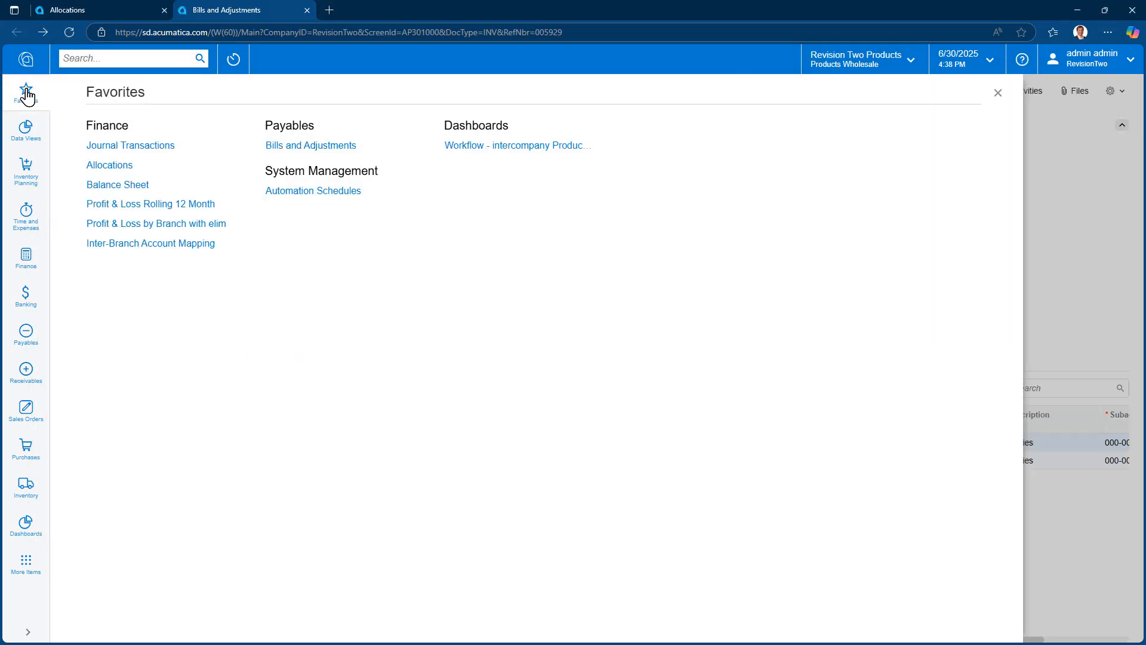
click(119, 186)
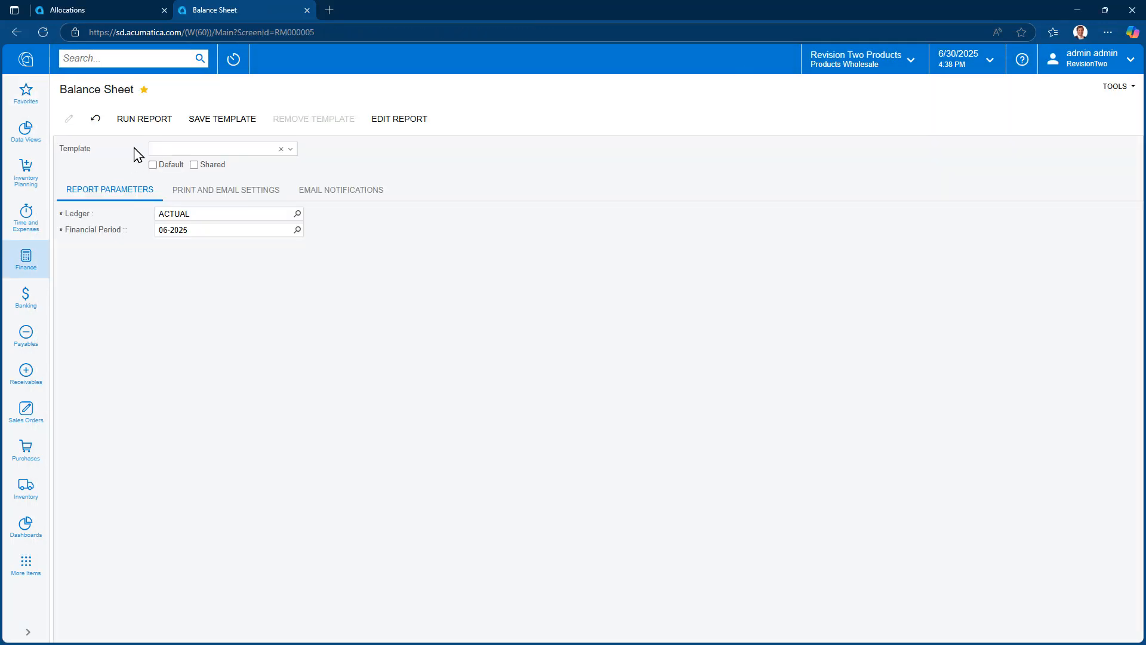
click(144, 119)
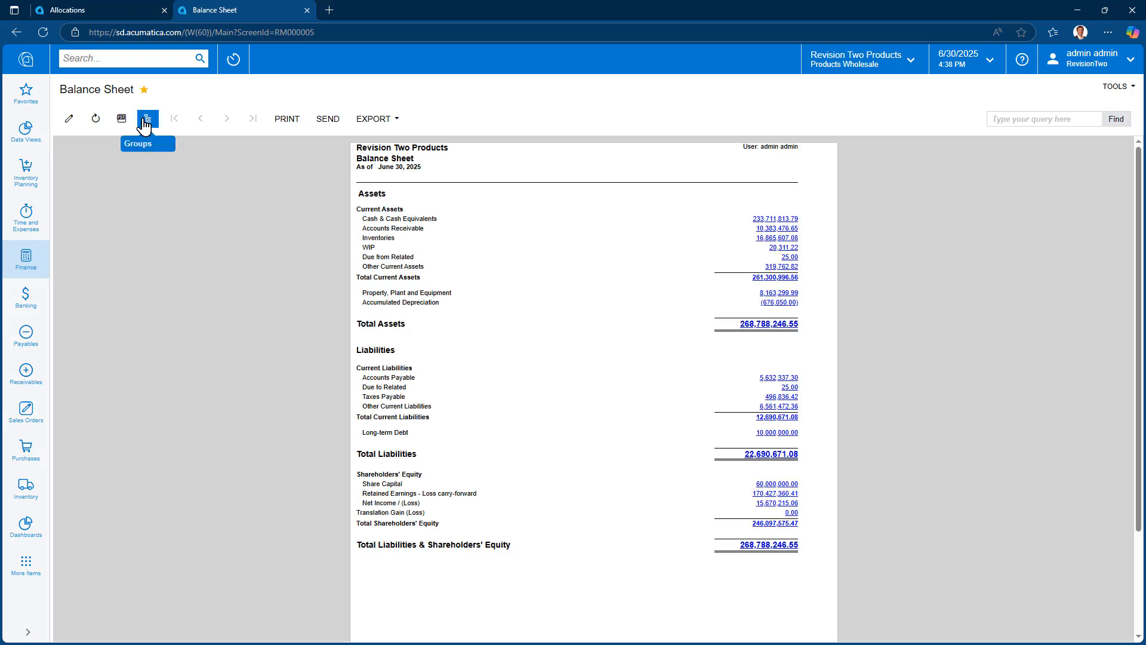
click(144, 119)
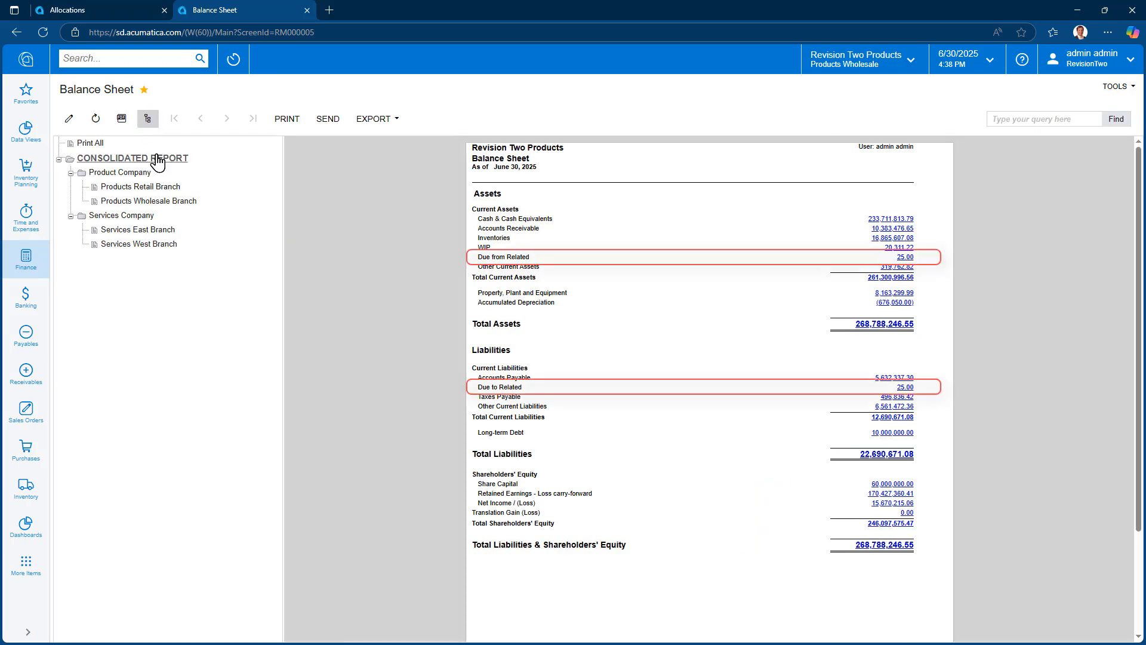
Step: View the balance sheet for Product Company, checking the Due from Related line, and for Services East Branch
click(137, 173)
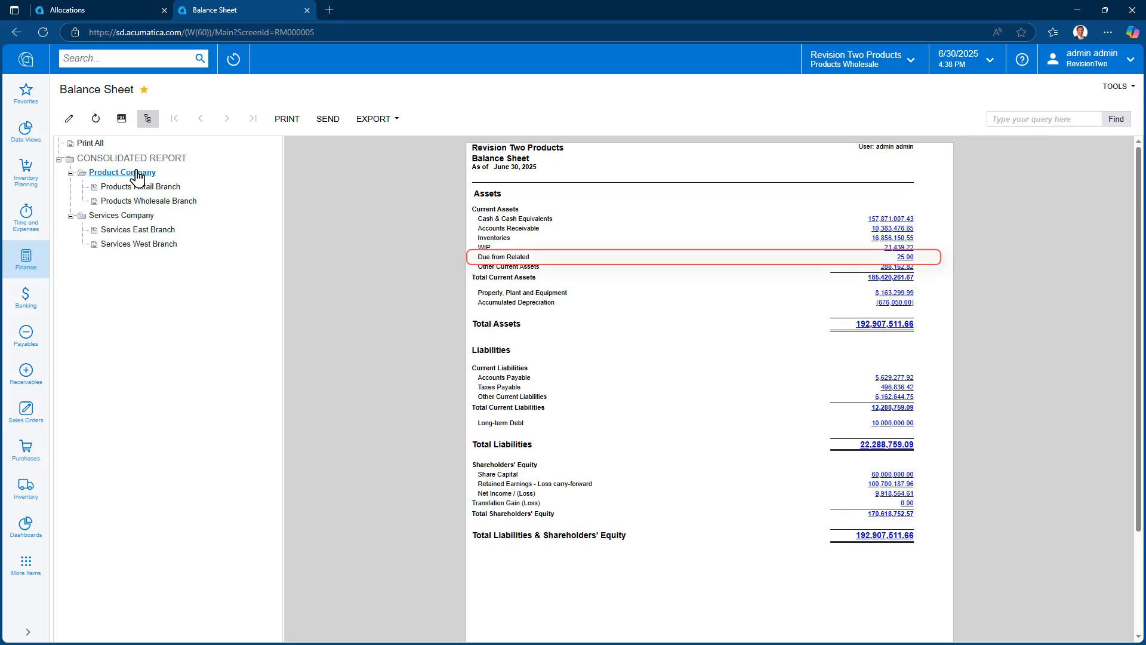
drag(476, 257, 540, 265)
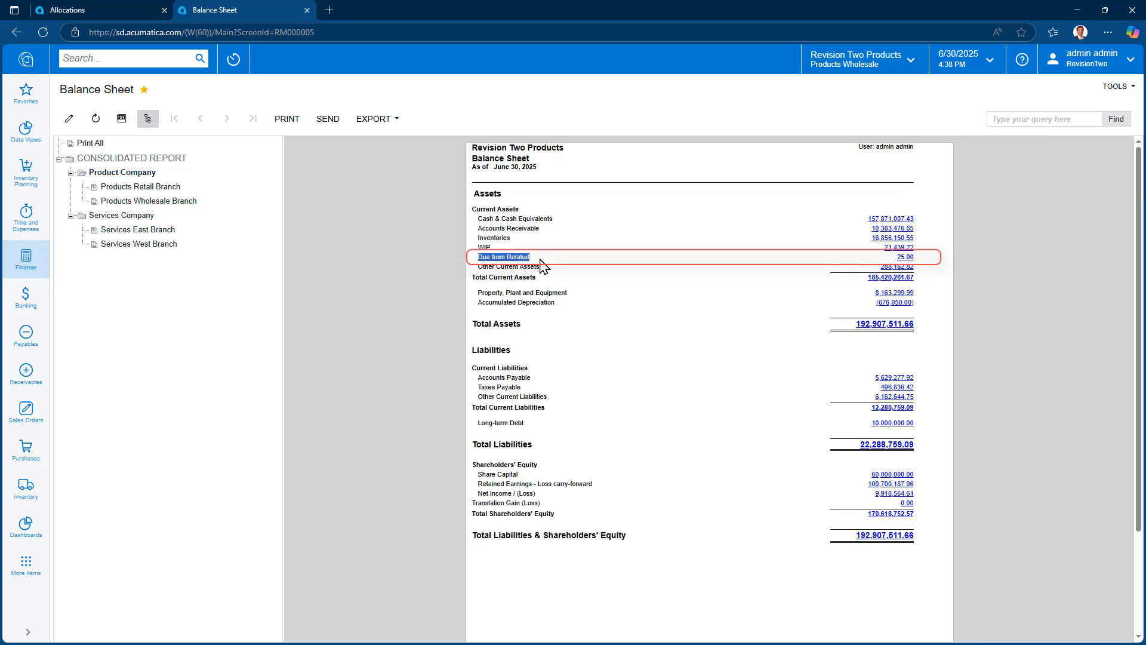
click(139, 231)
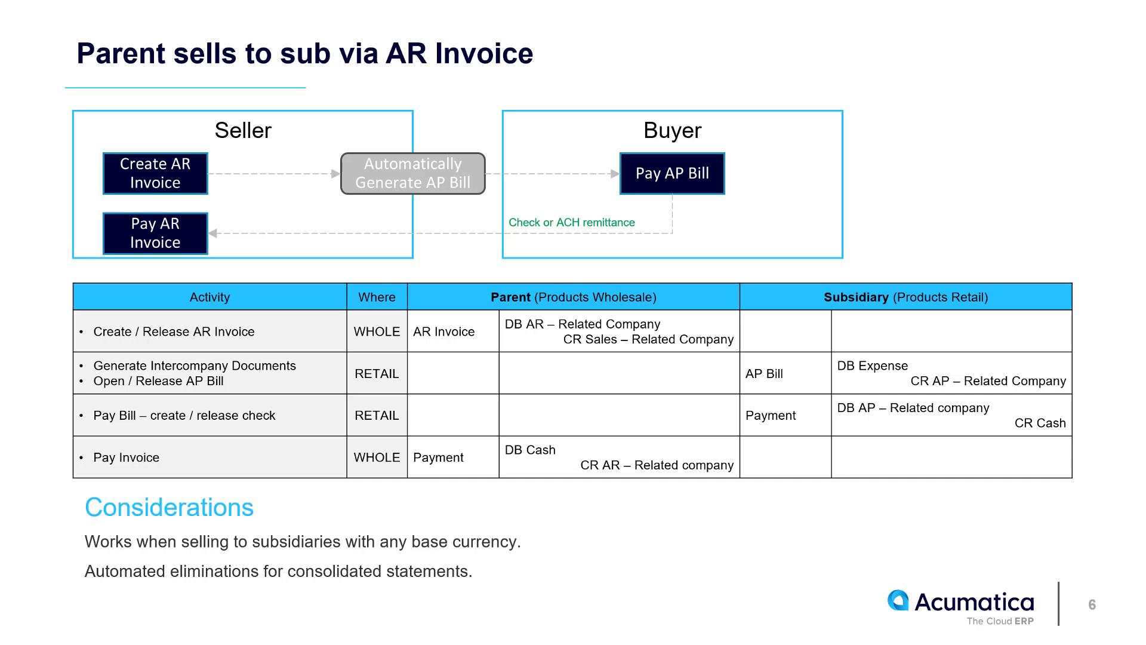
key(Right)
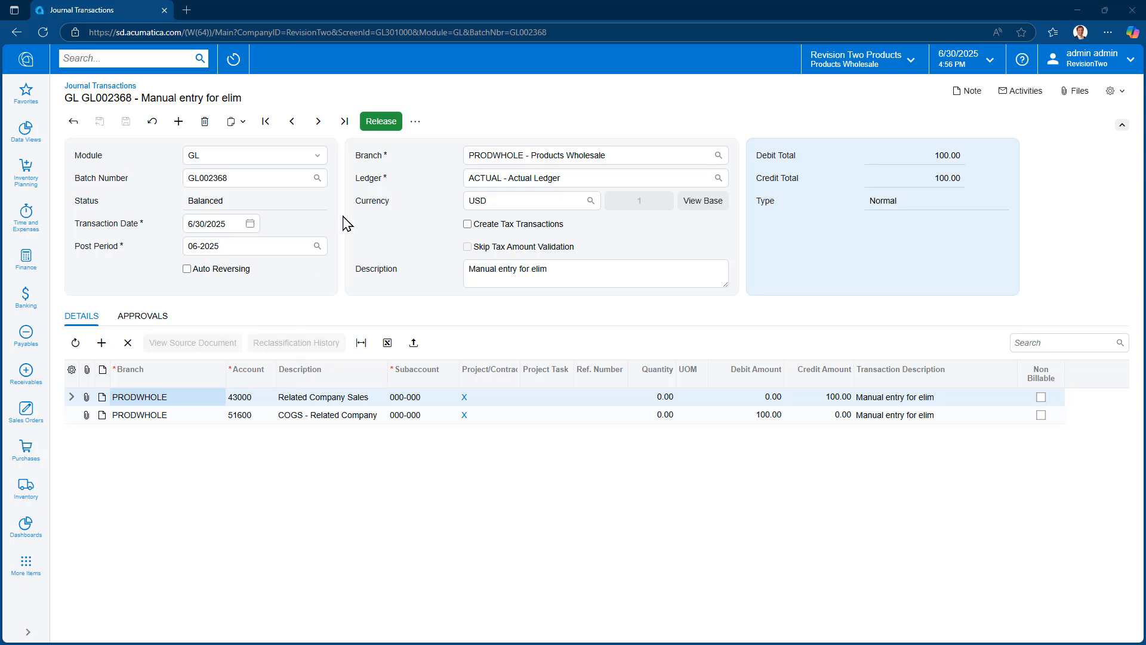
Step: Release the manual journal entry GL002368, go to its elimination batch in the ELIM ledger, and release that batch
click(377, 125)
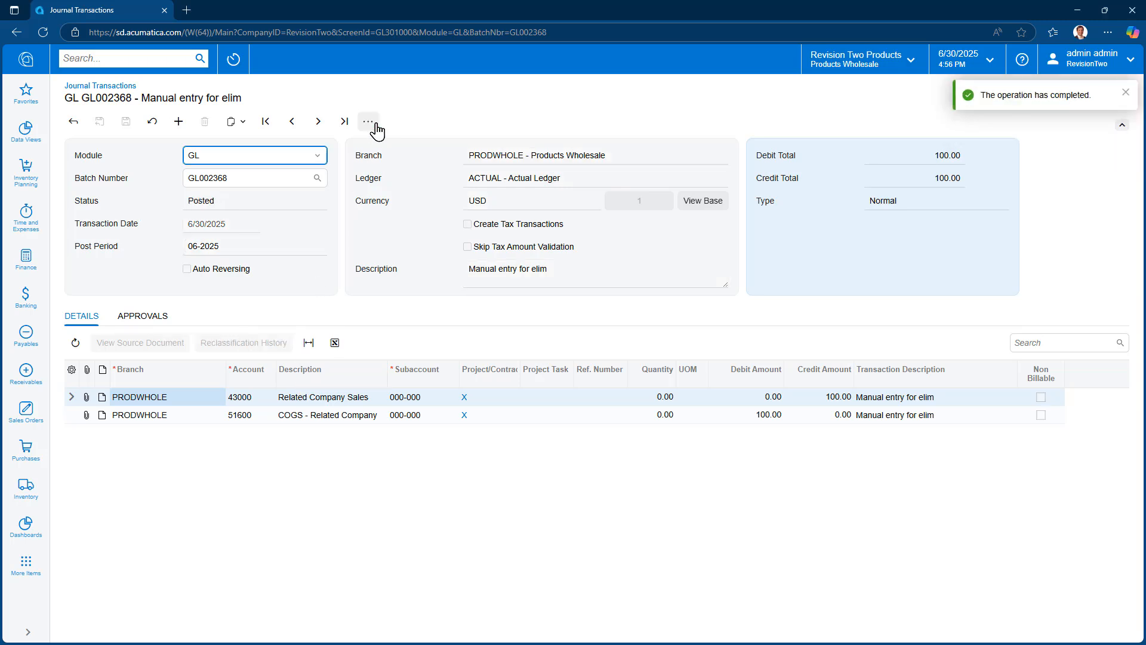
click(343, 122)
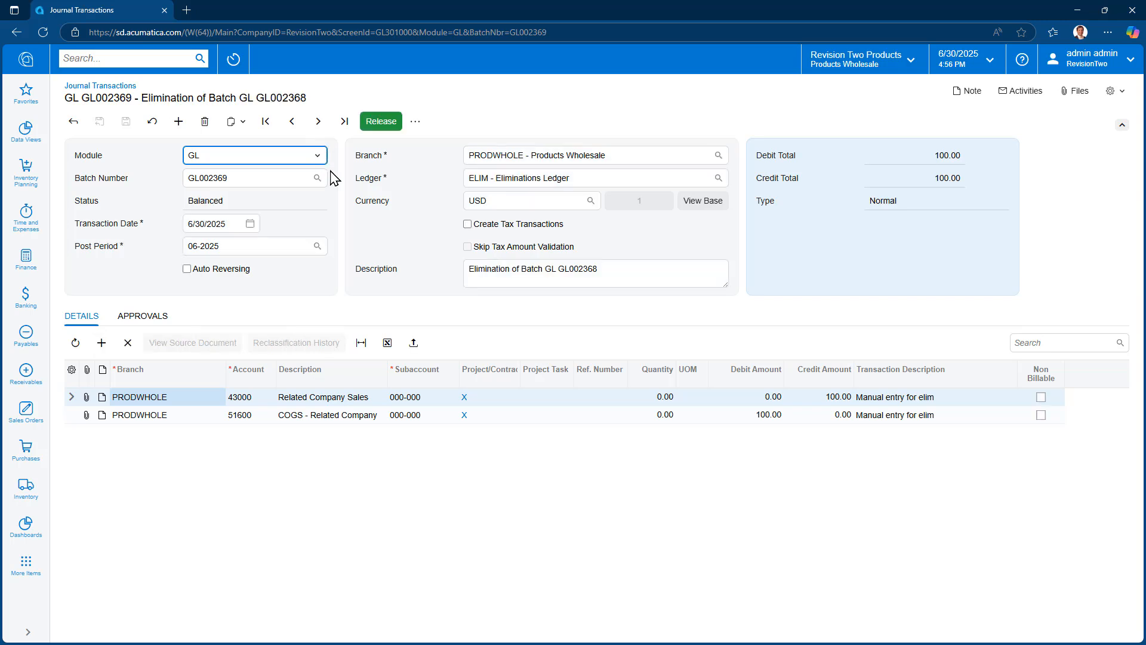
click(476, 177)
click(375, 123)
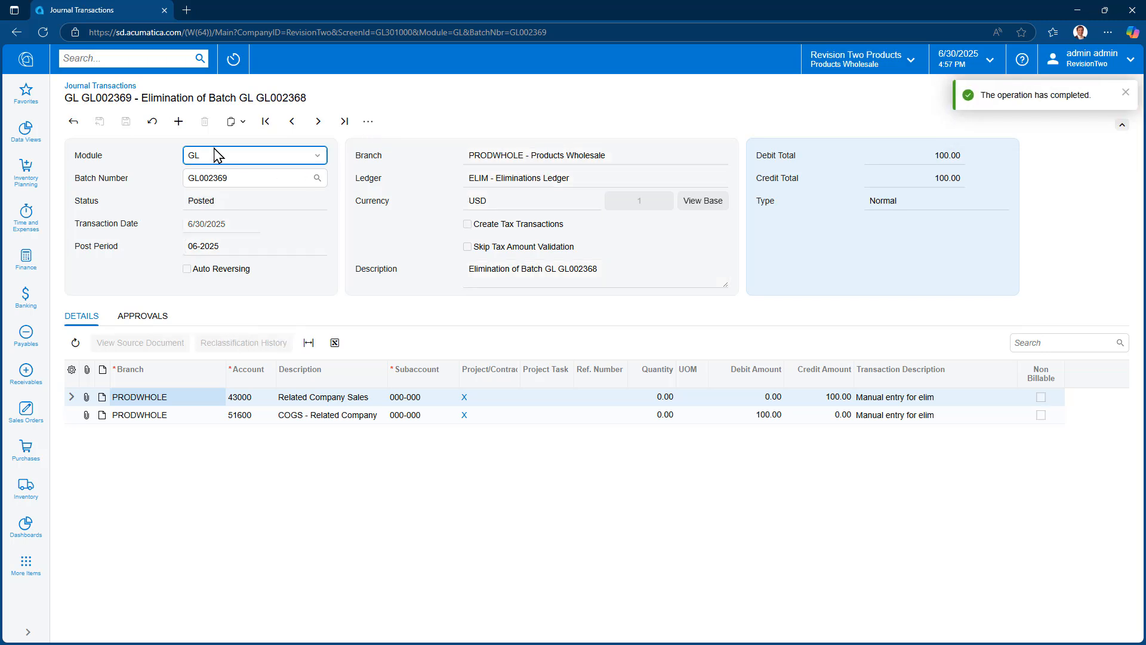
Step: Run the Profit & Loss Rolling 12 Month report for period 06-2025 and view the Products Wholesale Branch group
click(25, 92)
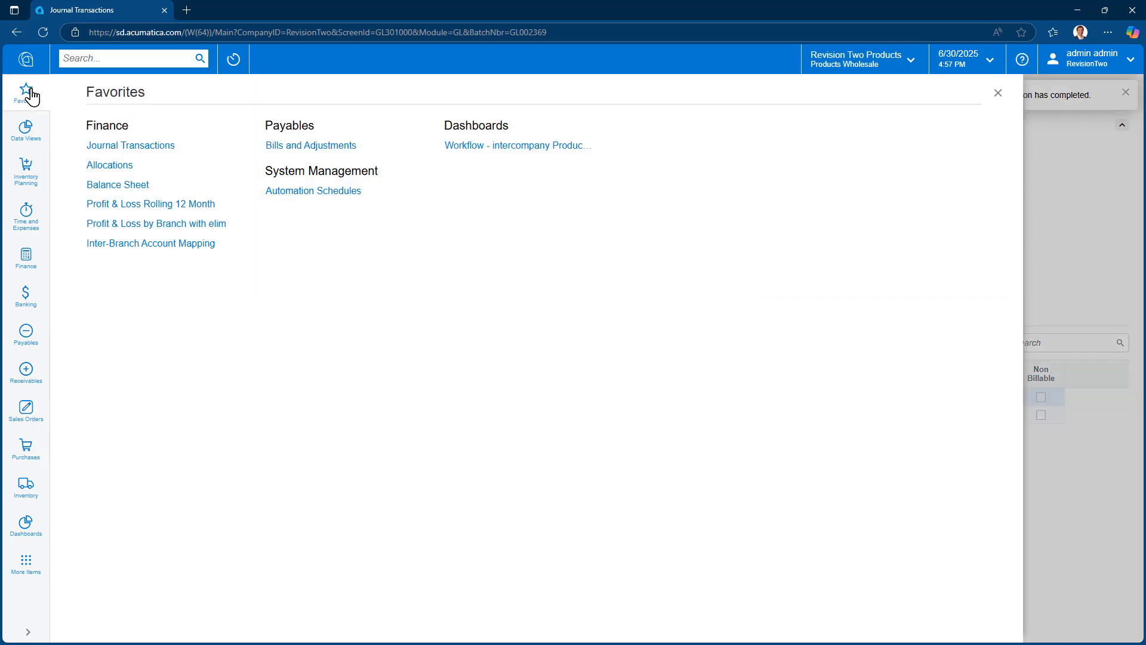
click(136, 204)
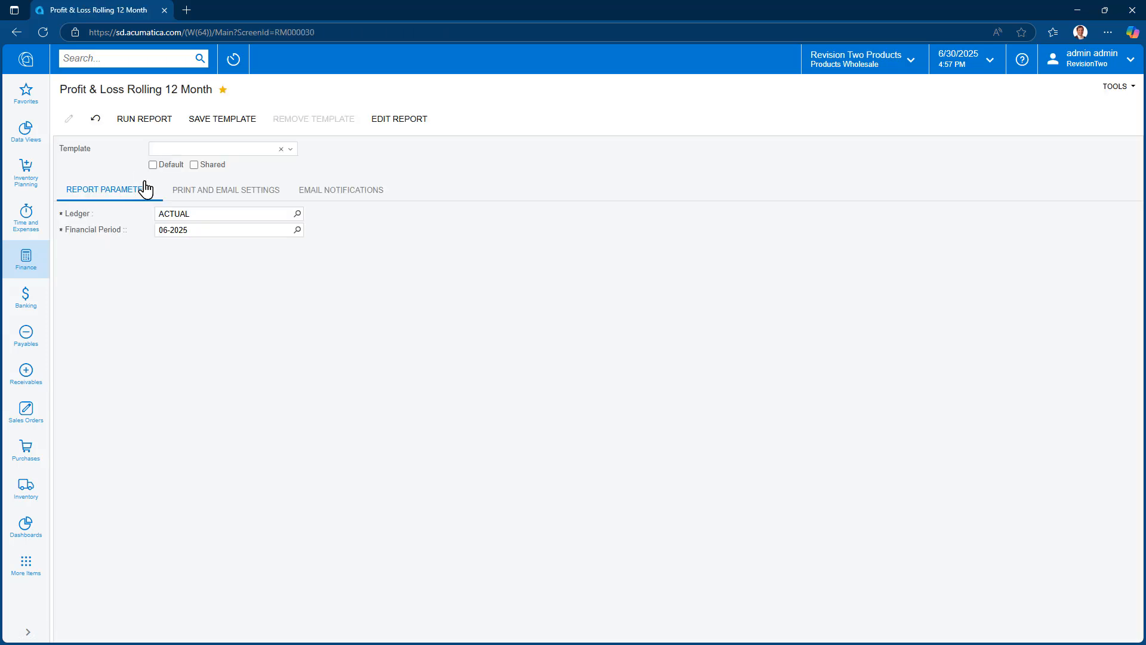
click(144, 119)
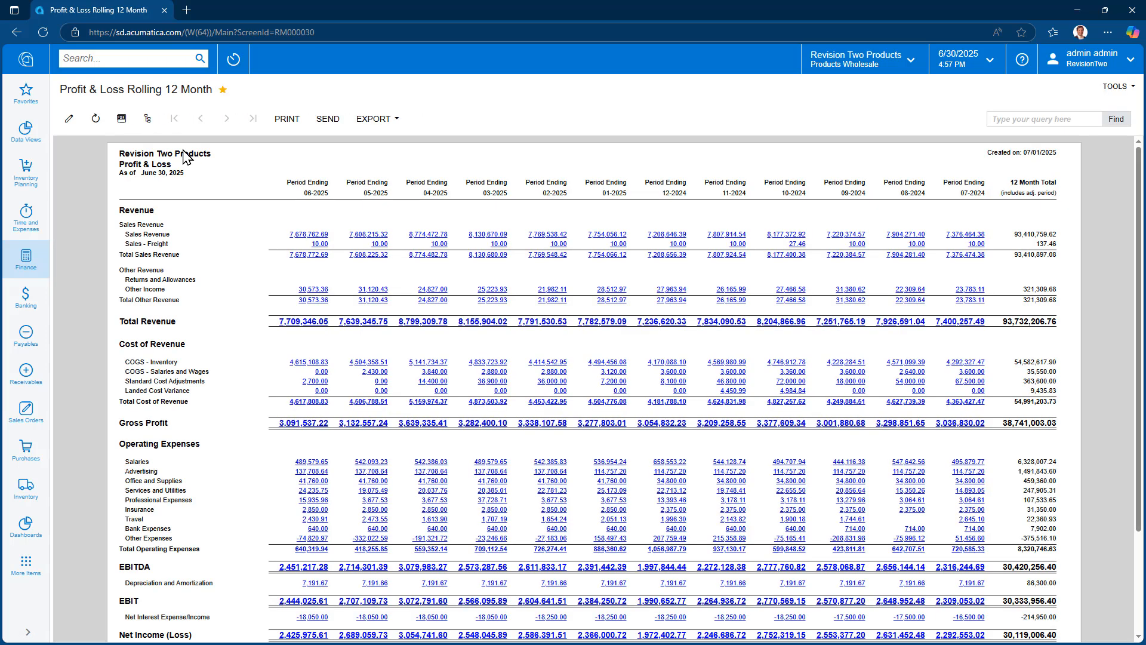
click(147, 119)
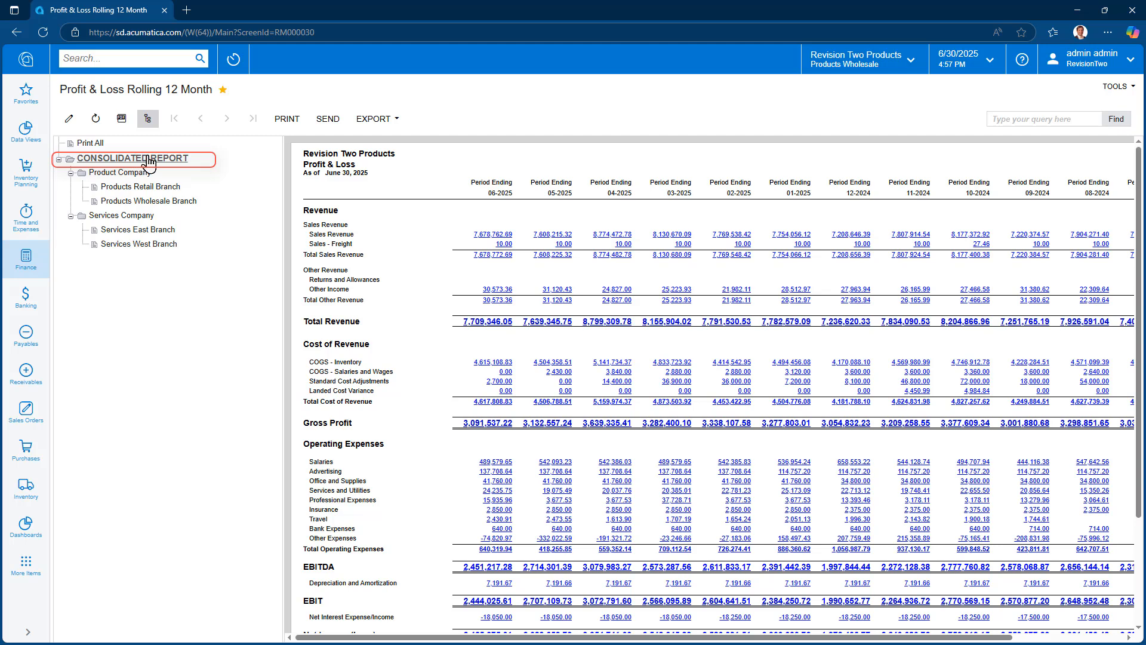
click(141, 202)
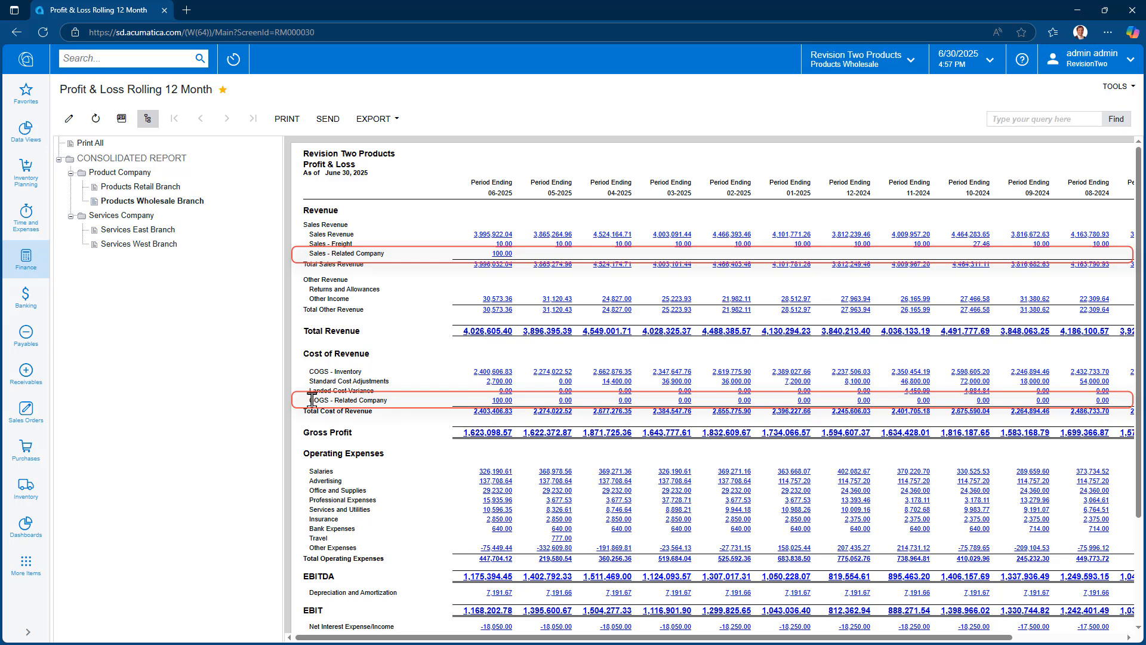
Step: Run the Profit & Loss by Branch with elim report for period 06-2025 in the ACTUAL ledger and review its Eliminations column
click(18, 105)
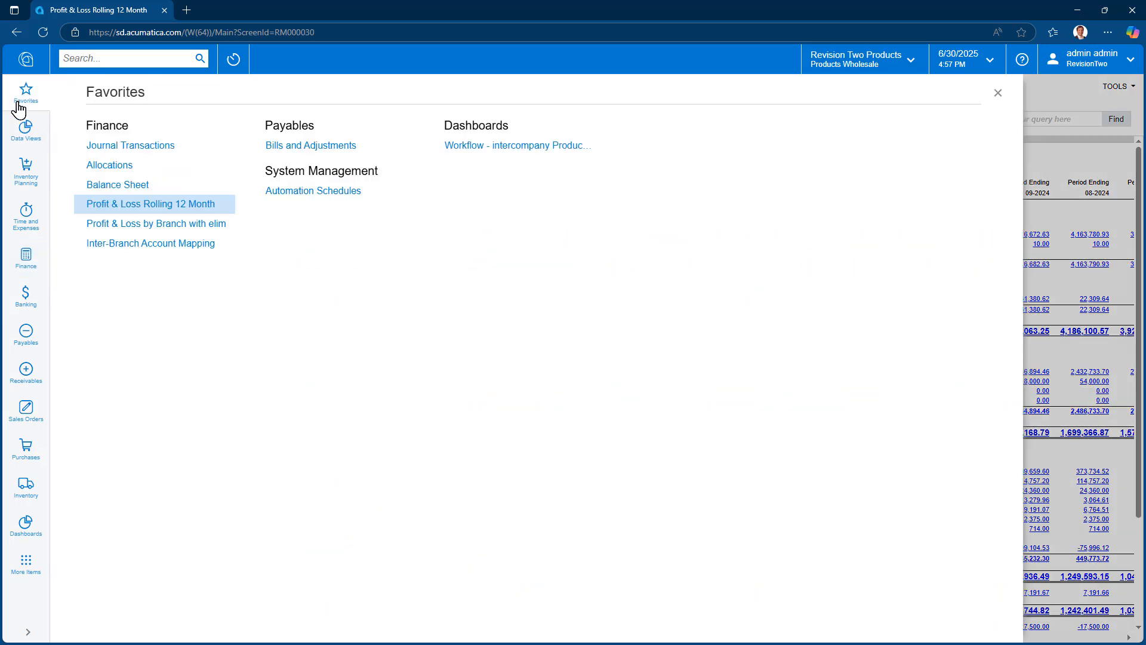
click(151, 225)
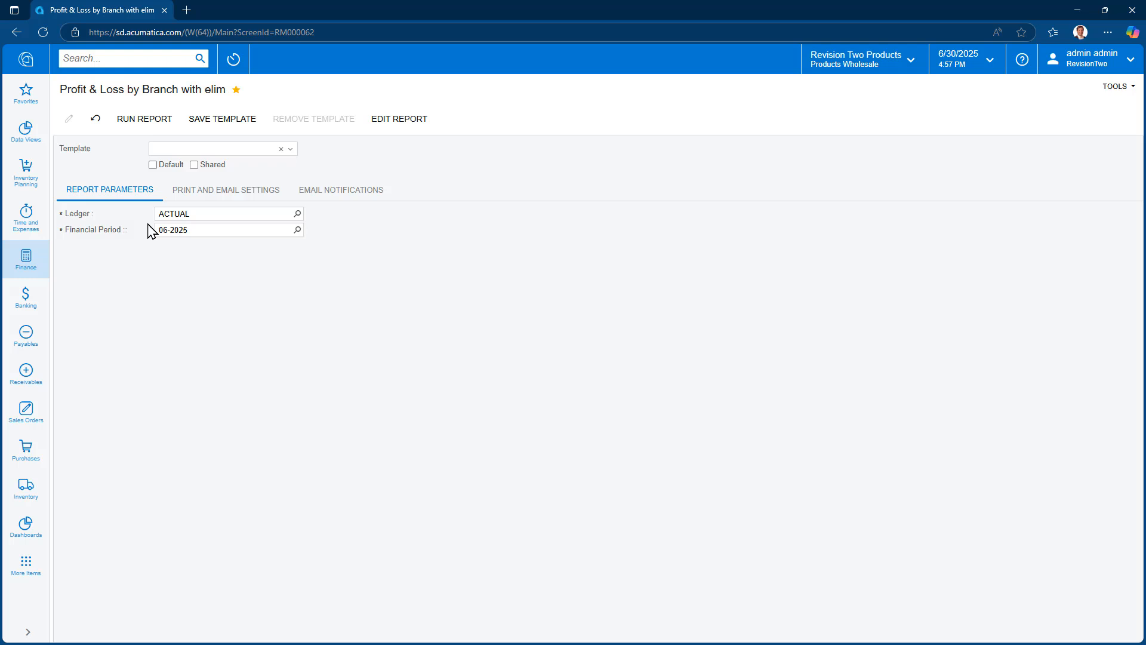
click(135, 122)
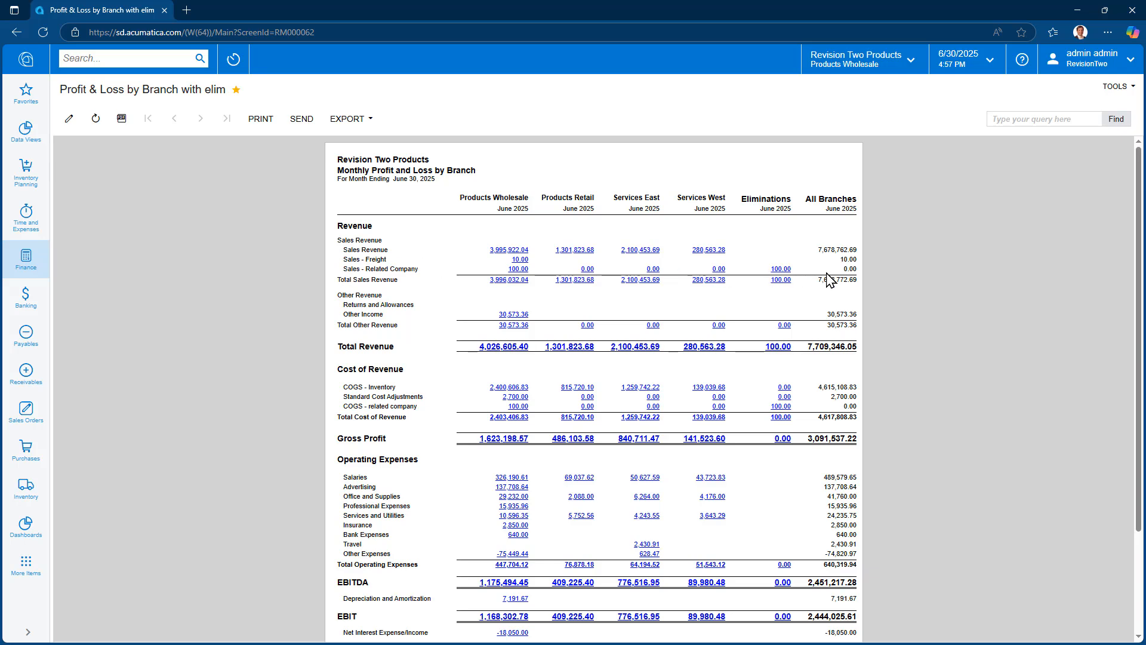
scroll(829, 297, down, 2)
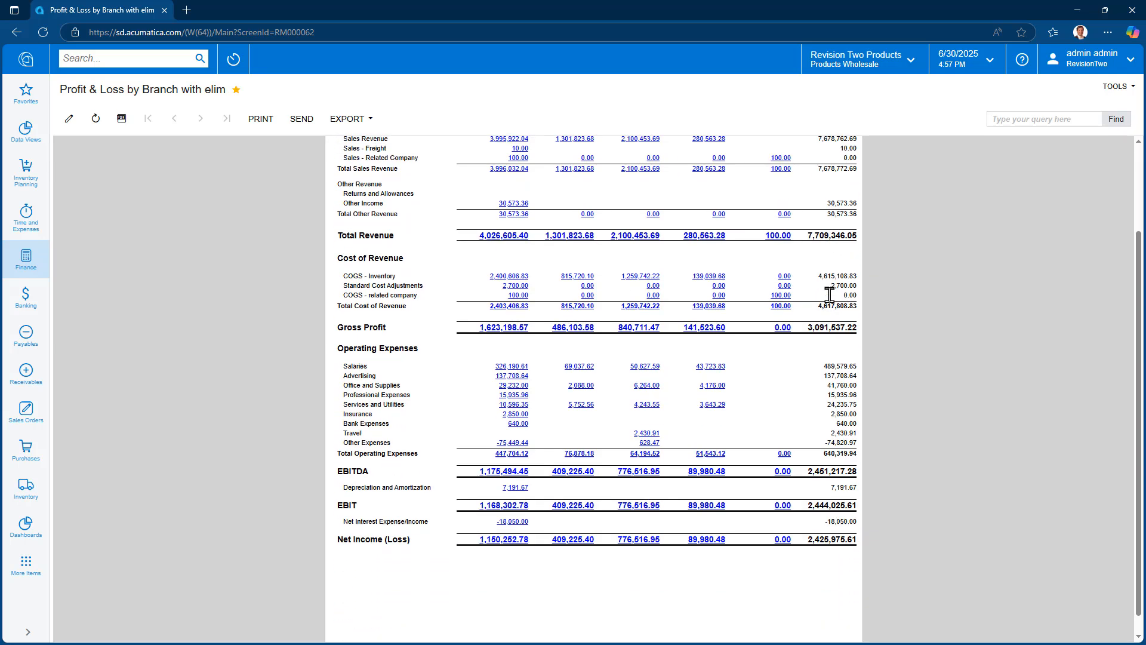
scroll(833, 301, up, 2)
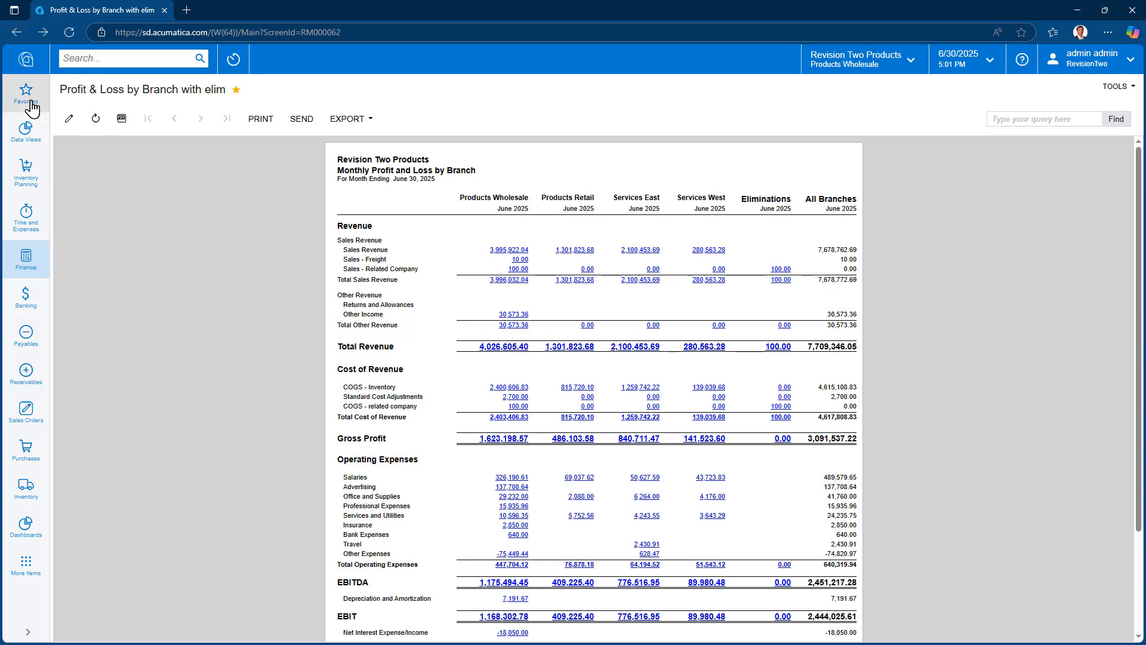
Step: Open the intercompany Product Sale workflow dashboard and go from it to purchase order PO002762
click(31, 105)
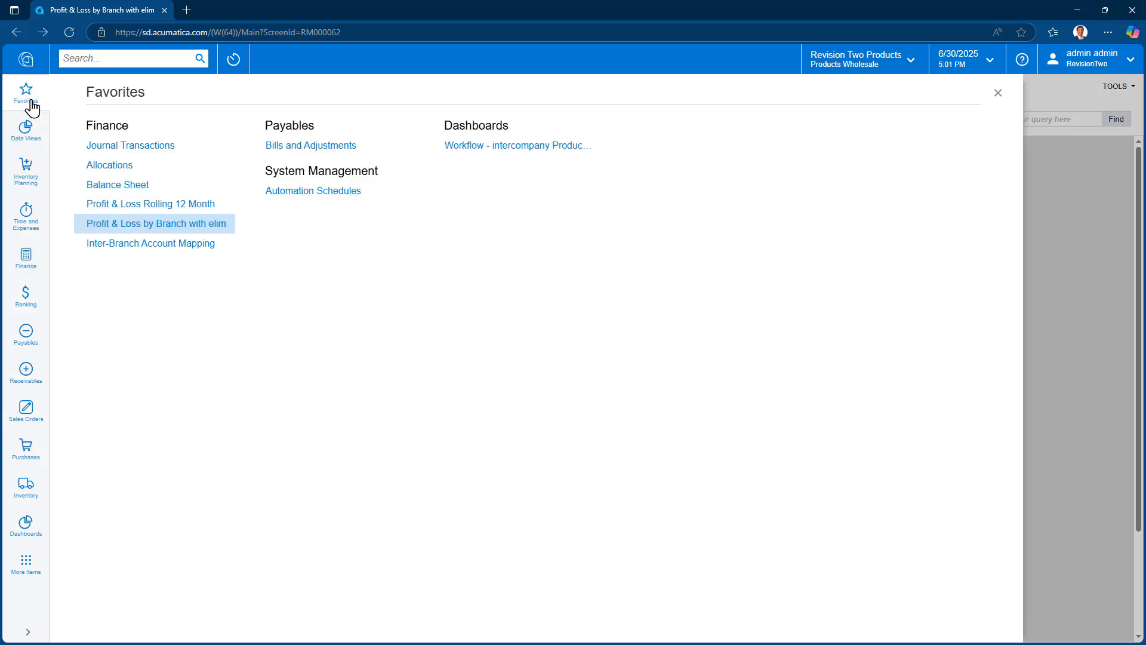
click(470, 147)
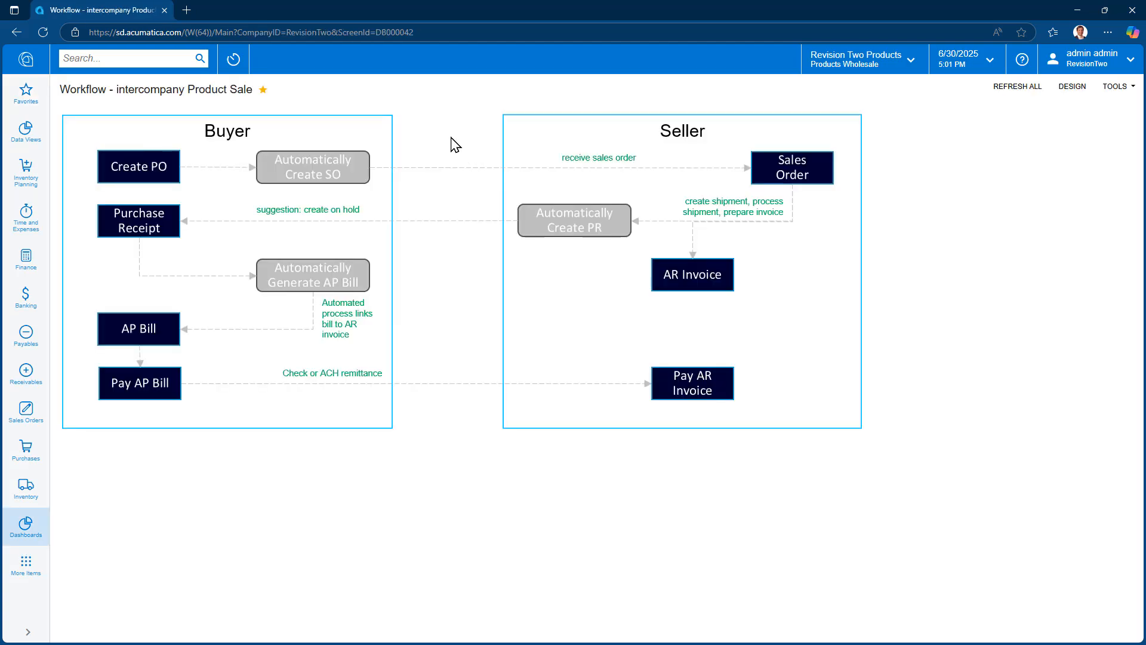
click(134, 172)
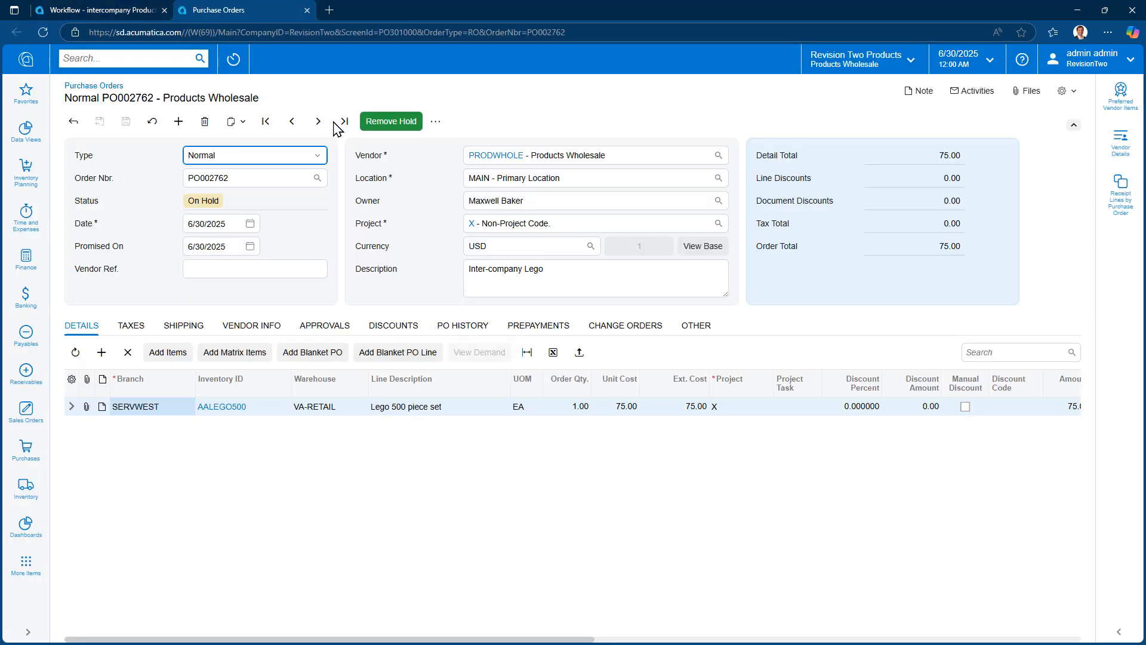
Step: Switch to the Services West branch, check the order line's warehouse, and remove the hold from purchase order PO002762
click(835, 63)
click(868, 239)
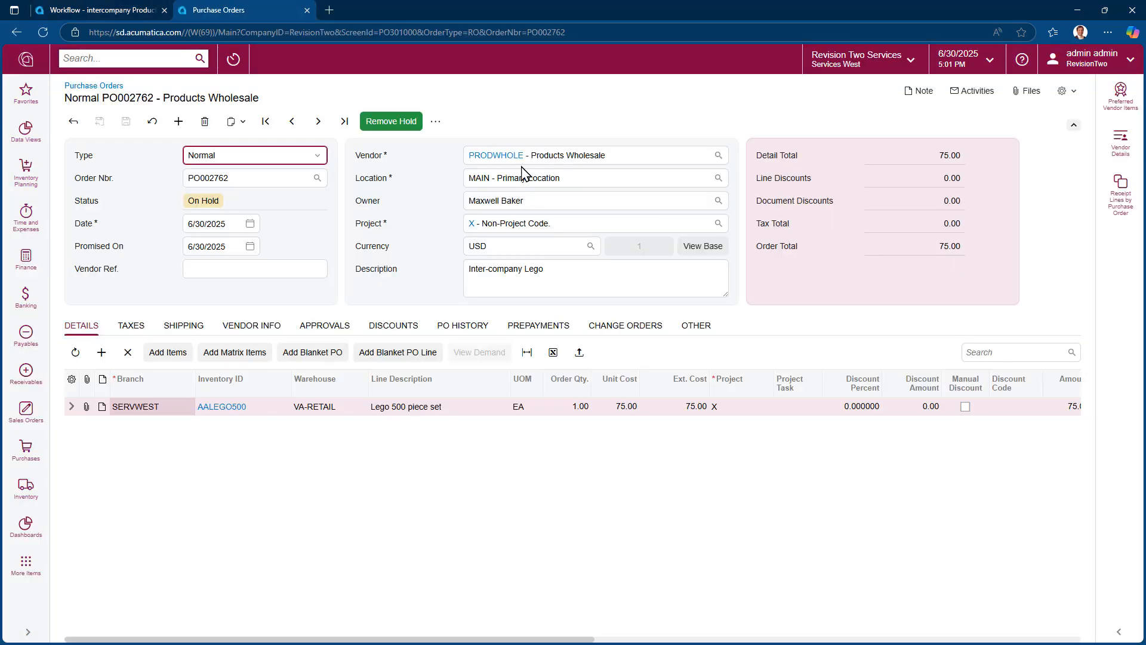
click(334, 406)
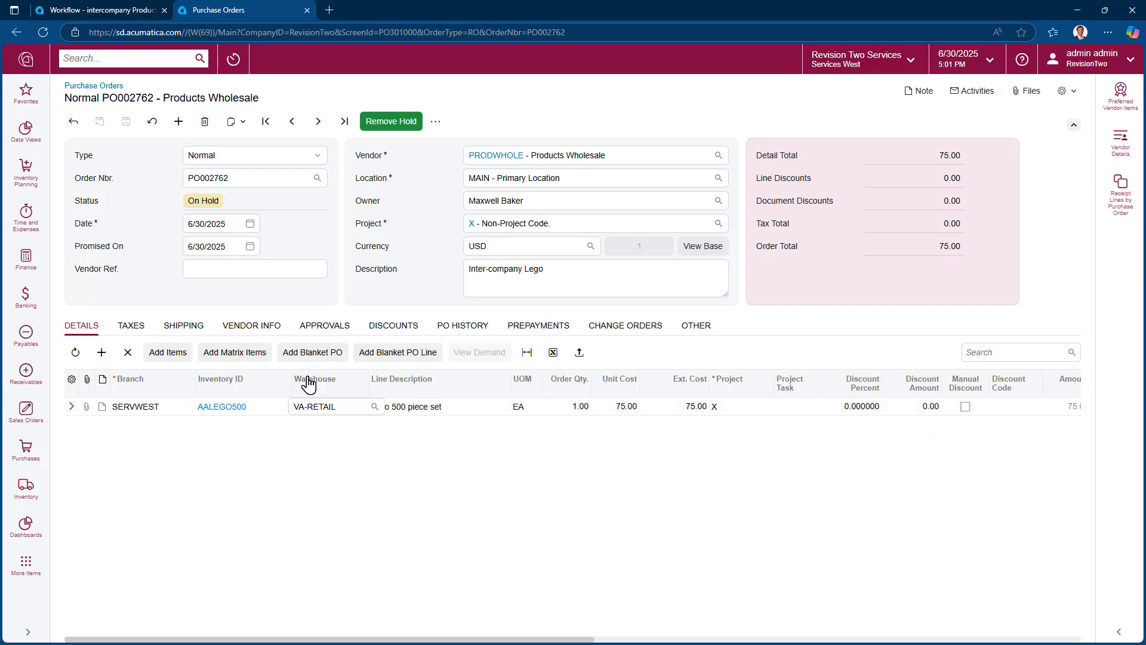
click(391, 122)
click(385, 122)
Step: Return to the workflow dashboard and generate the intercompany sales order by processing all listed purchase orders
click(101, 10)
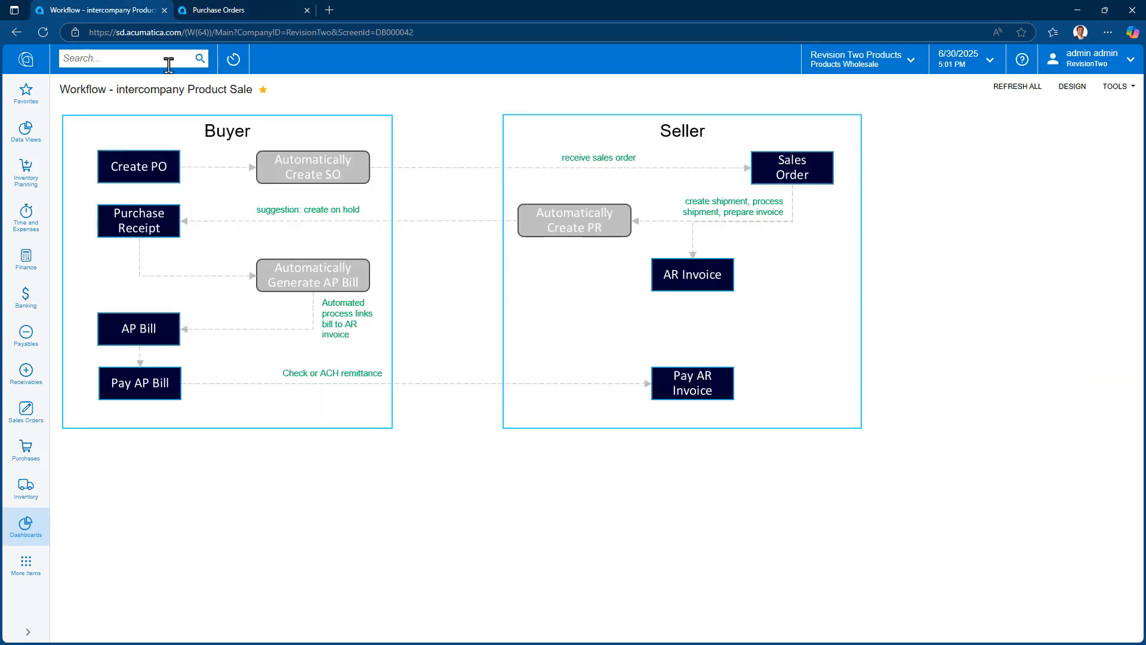
click(328, 177)
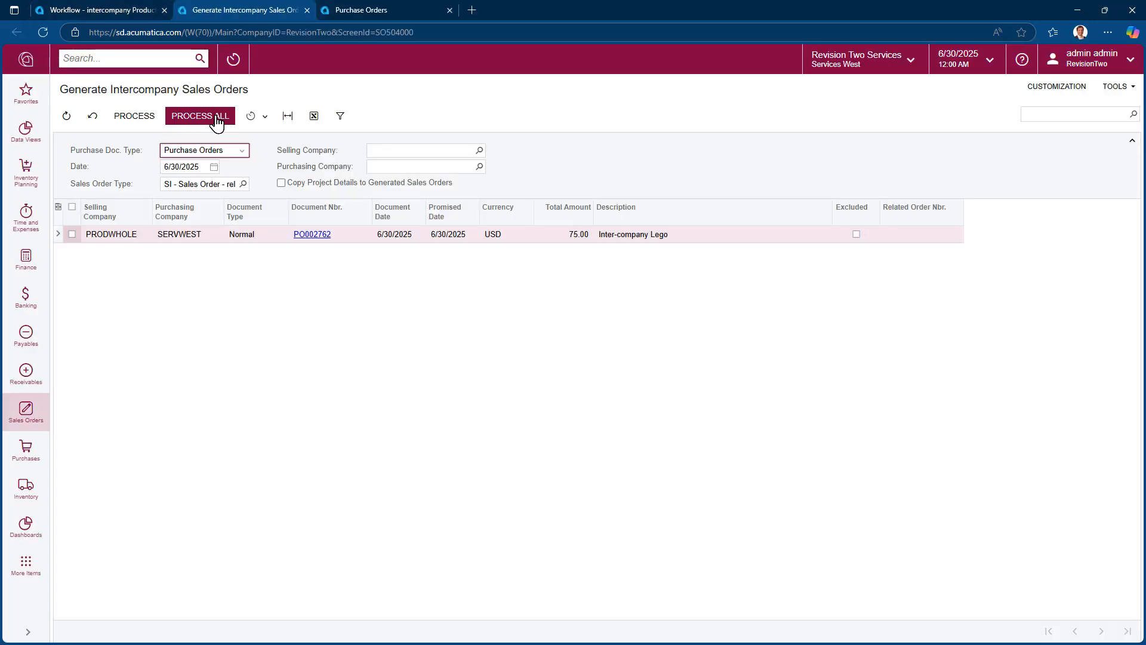
click(200, 116)
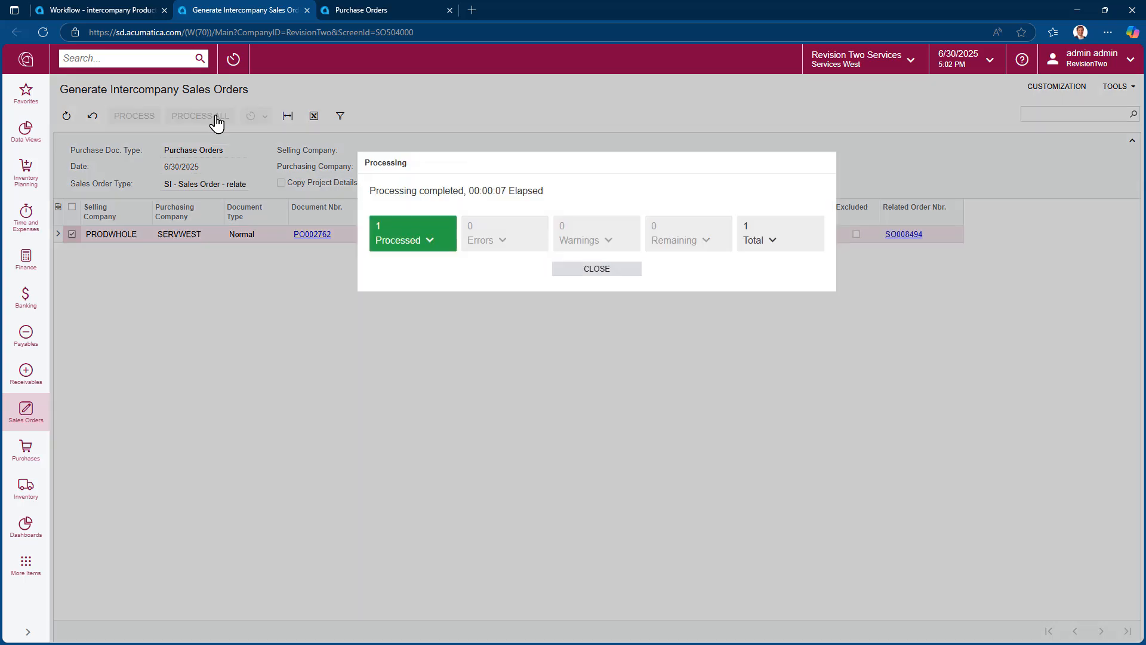
click(565, 273)
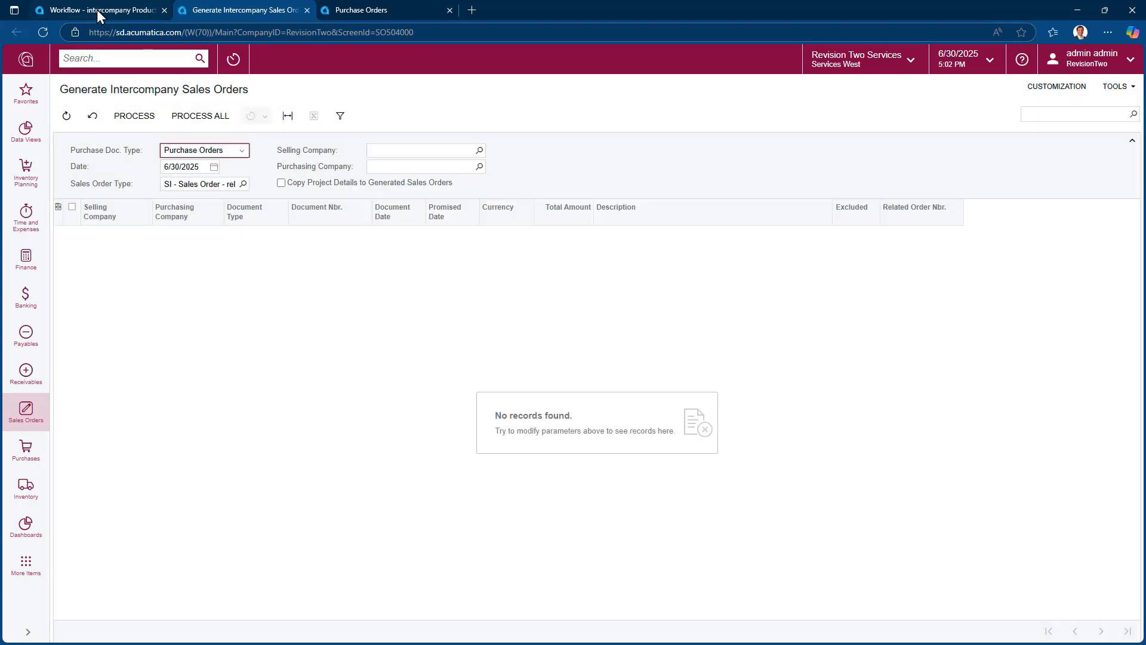
Step: Go from the workflow dashboard to Sales Orders, switch to the Products Wholesale branch, and display SI order SO008494
click(96, 10)
click(786, 177)
click(830, 62)
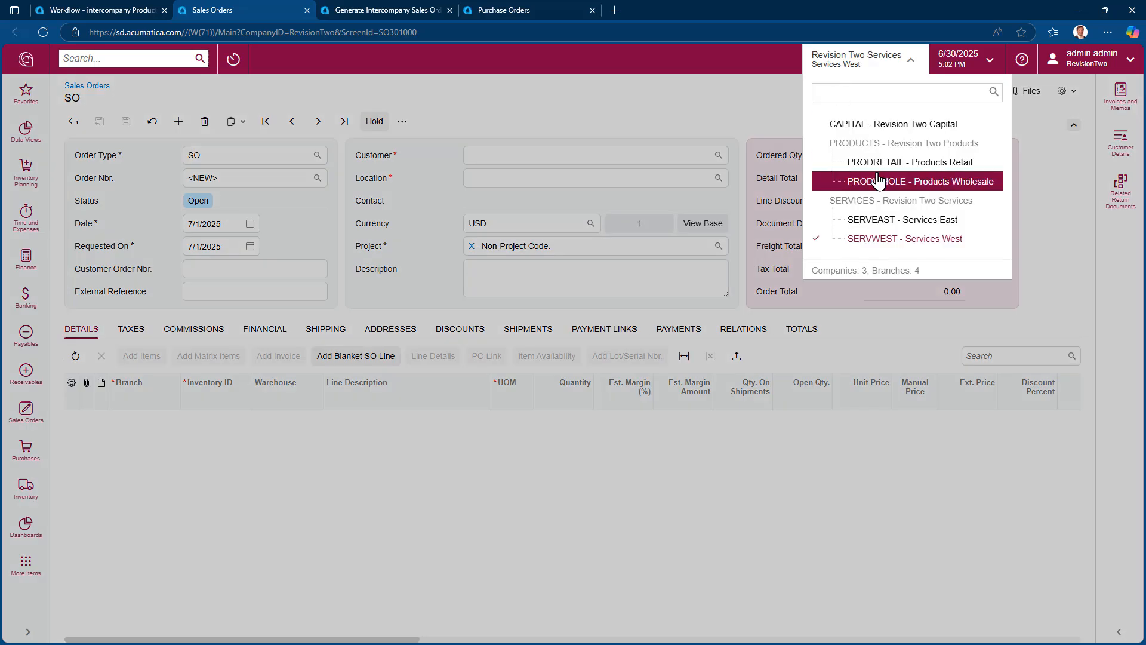
click(877, 181)
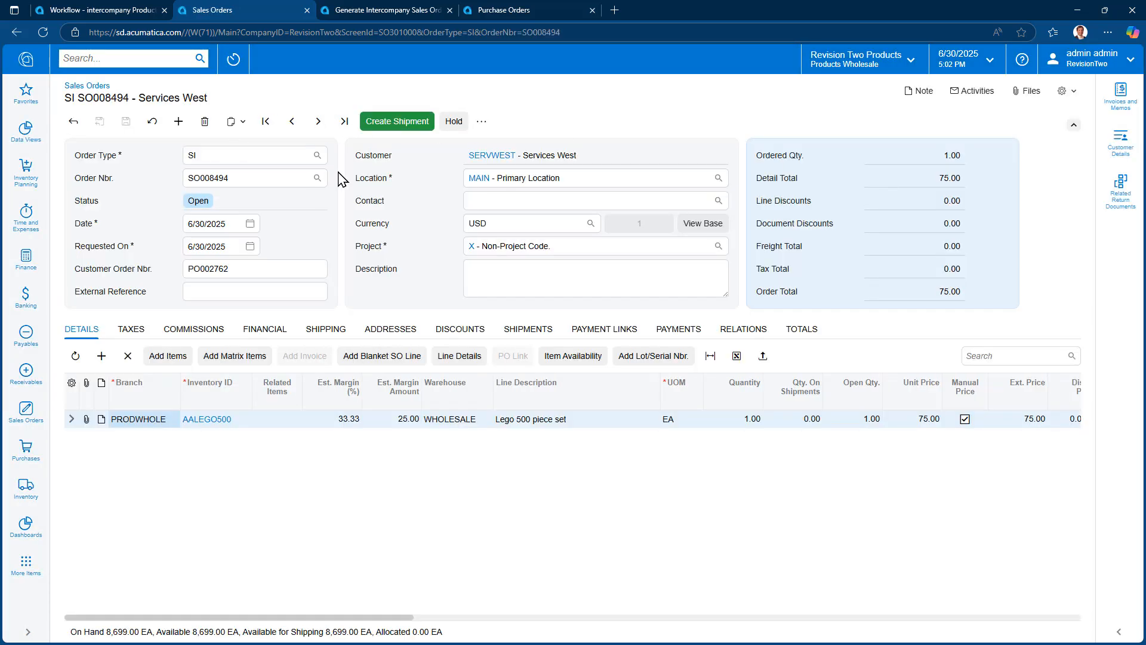
Step: Create the shipment for sales order SO008494 with the shipment date 6/30/2025
click(395, 121)
click(587, 341)
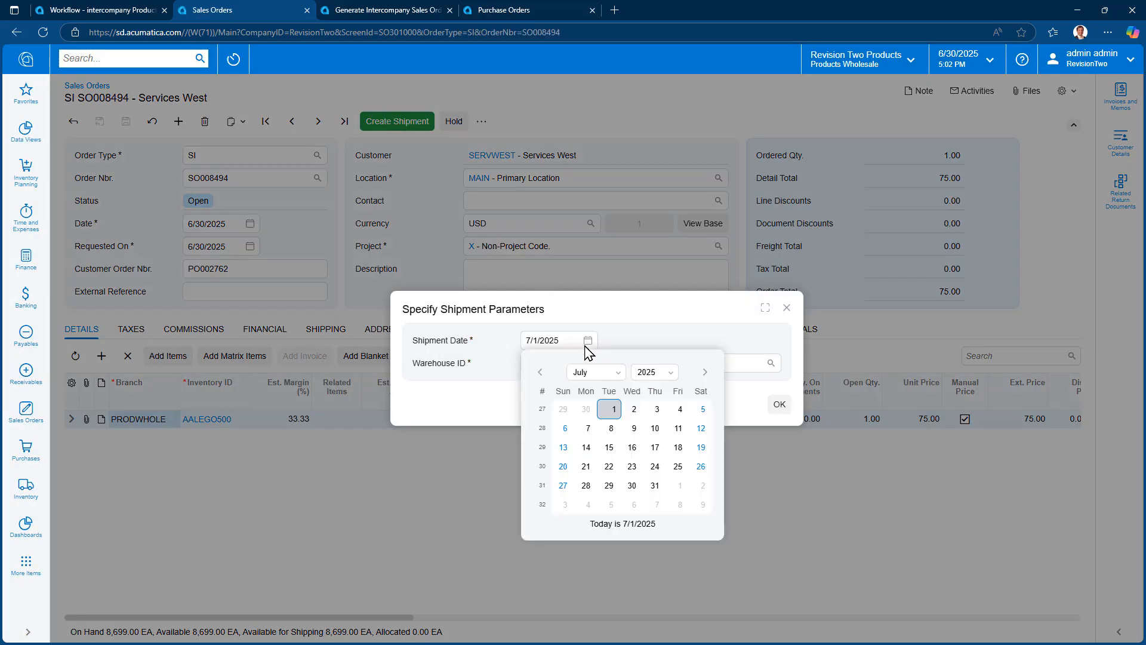
click(770, 407)
click(776, 406)
Step: Confirm the Services West shipment, then prepare and release its invoice
click(361, 122)
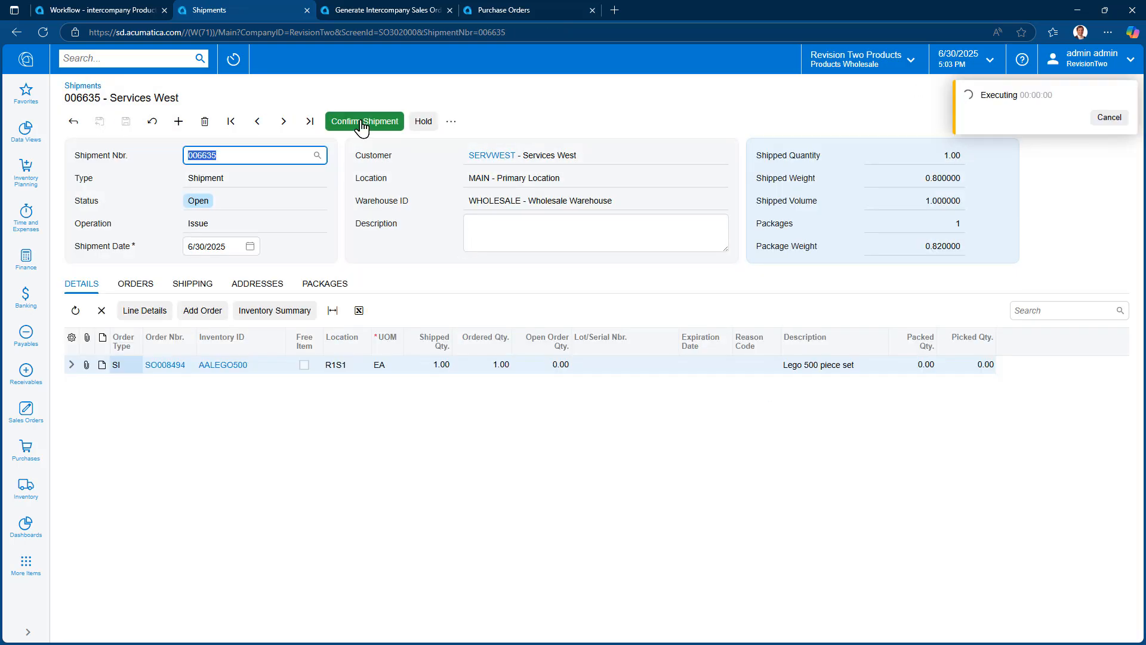
click(362, 122)
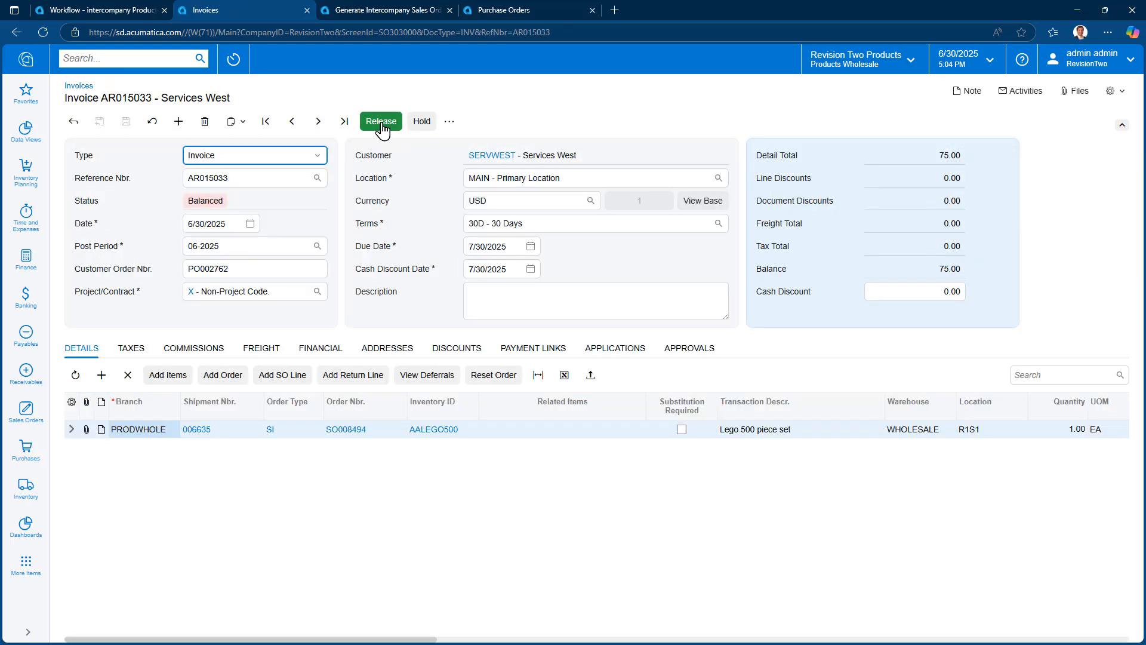
click(381, 123)
Step: Return to the workflow dashboard and generate the intercompany purchase receipt on hold by processing all listed shipments
click(97, 9)
click(557, 225)
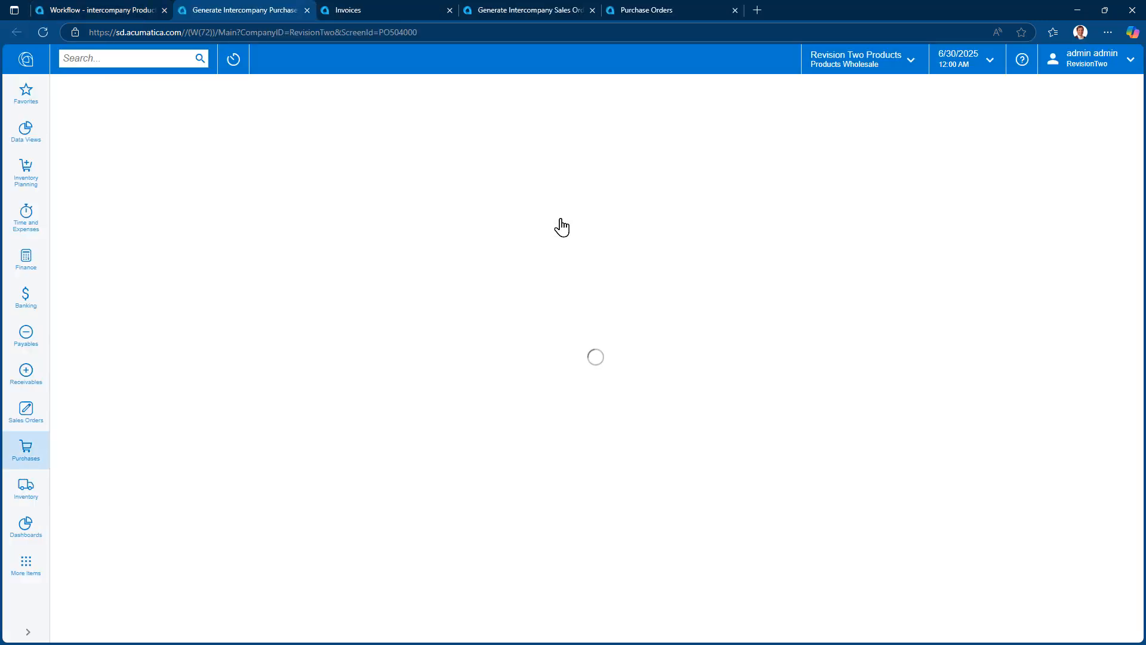
click(201, 117)
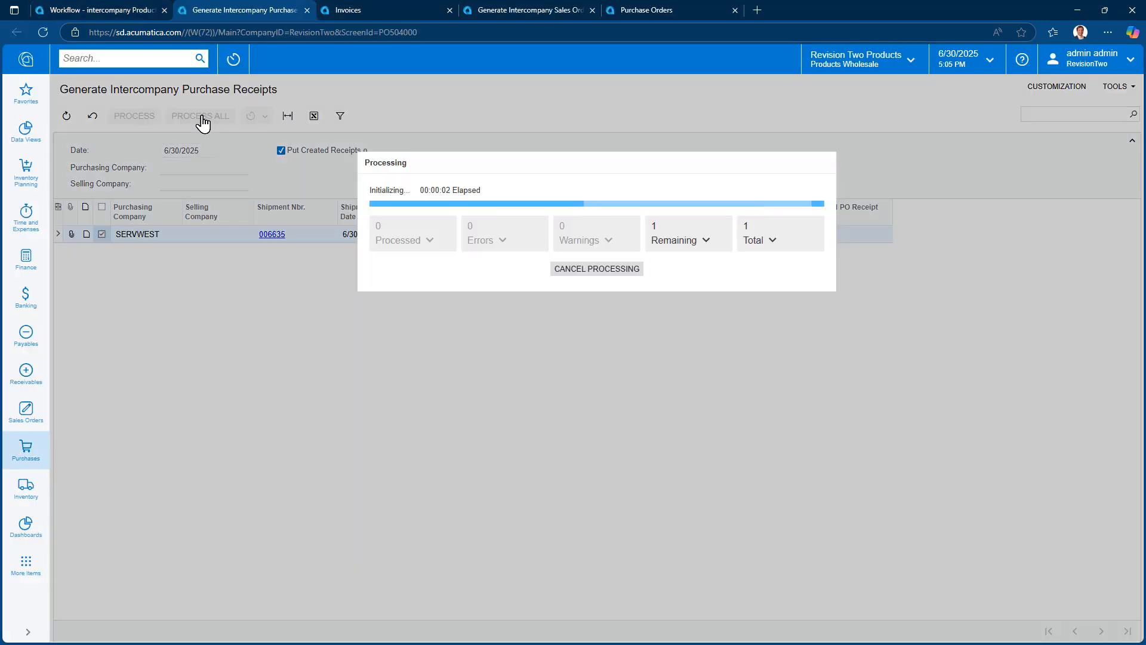
click(564, 269)
Step: In the Services West branch, open the last purchase receipt, PR002710, from the workflow dashboard, remove its hold, and release it
click(134, 11)
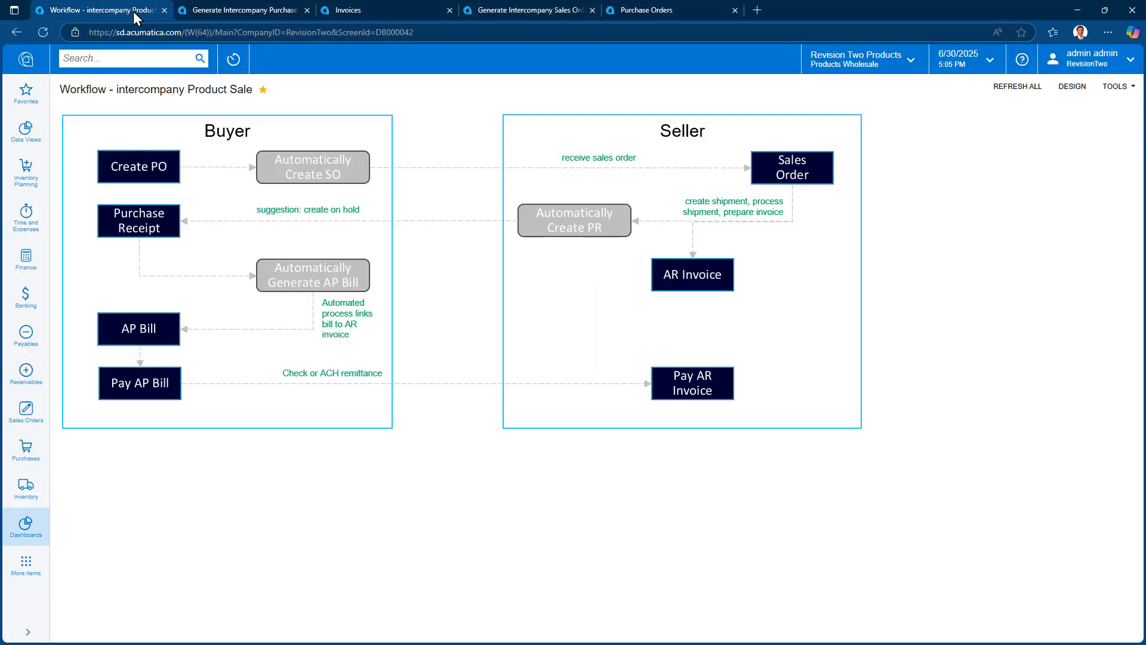
click(840, 66)
click(864, 247)
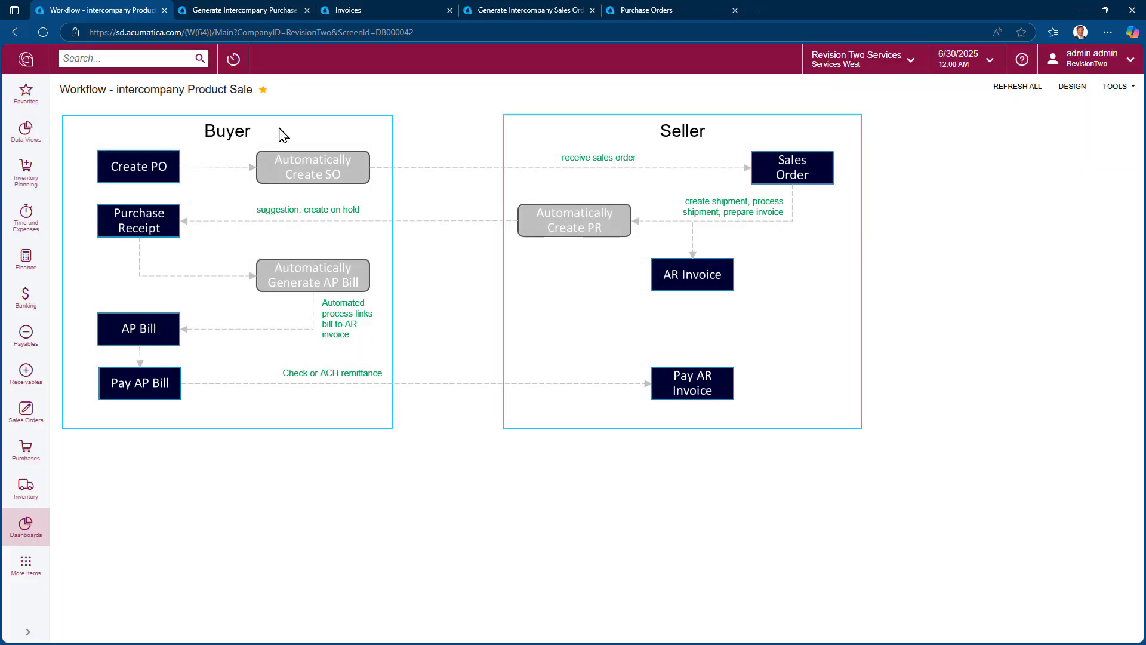
click(140, 219)
click(344, 122)
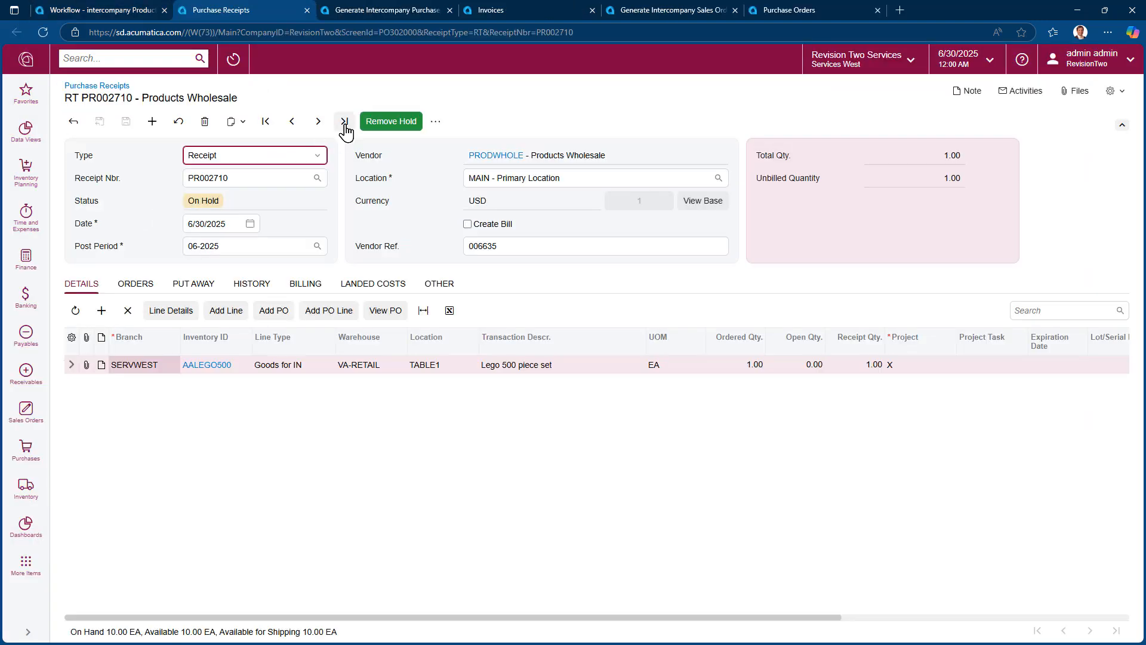
click(385, 122)
click(385, 124)
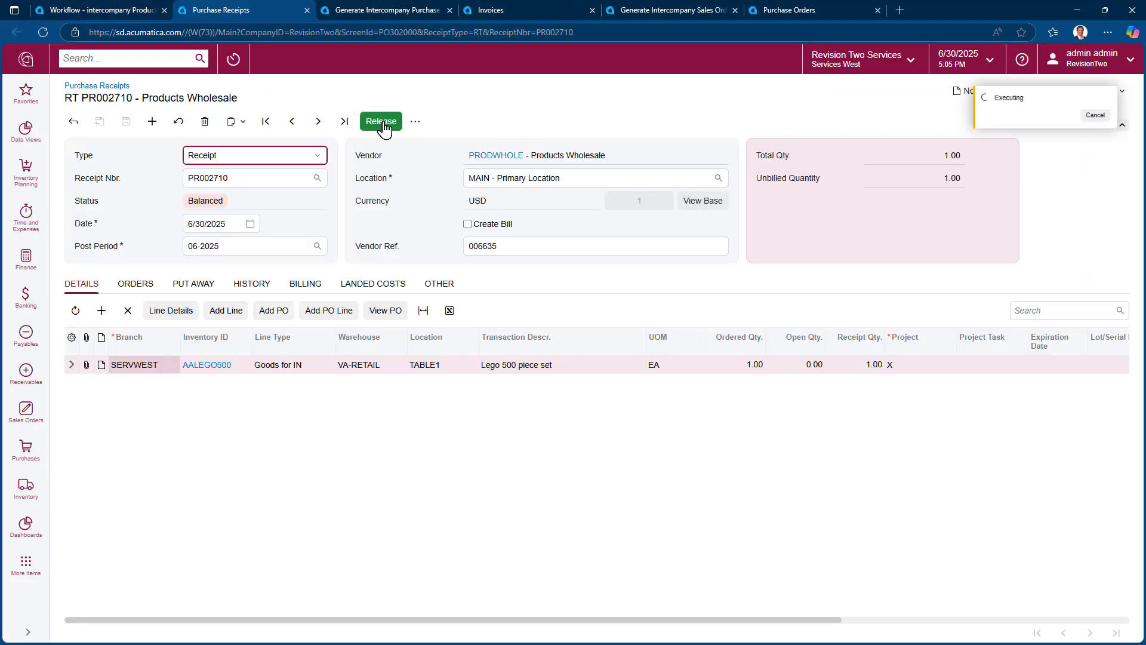
Step: Go from the workflow dashboard to Generate Intercompany Documents and process all to create the Services West AP bill on hold
click(115, 10)
click(309, 289)
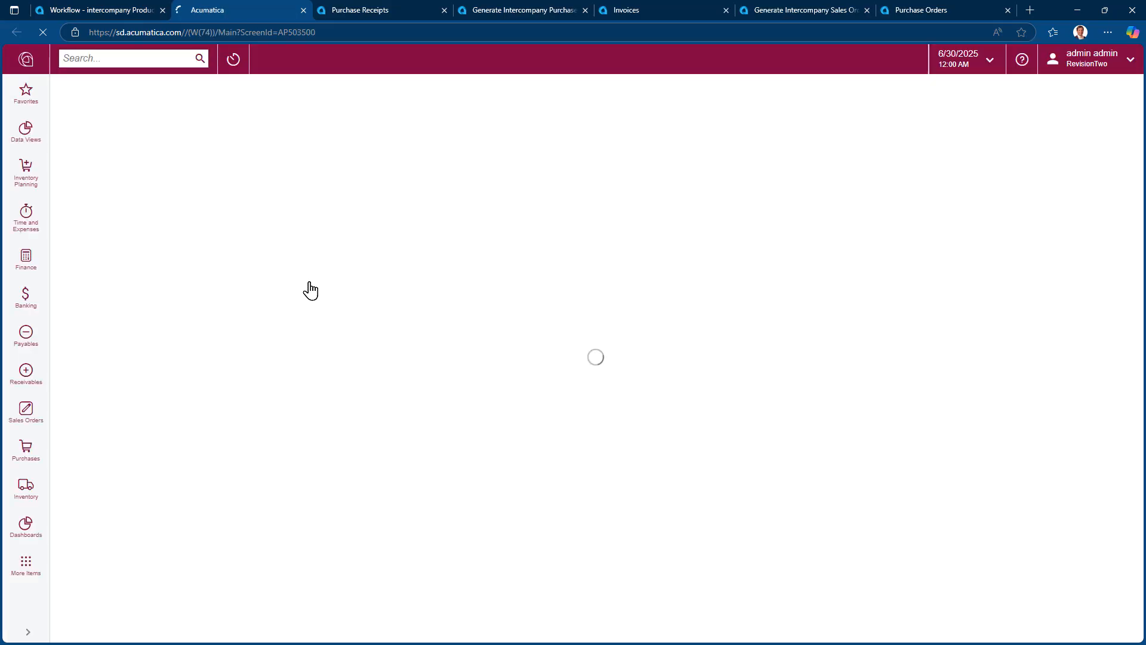
click(197, 120)
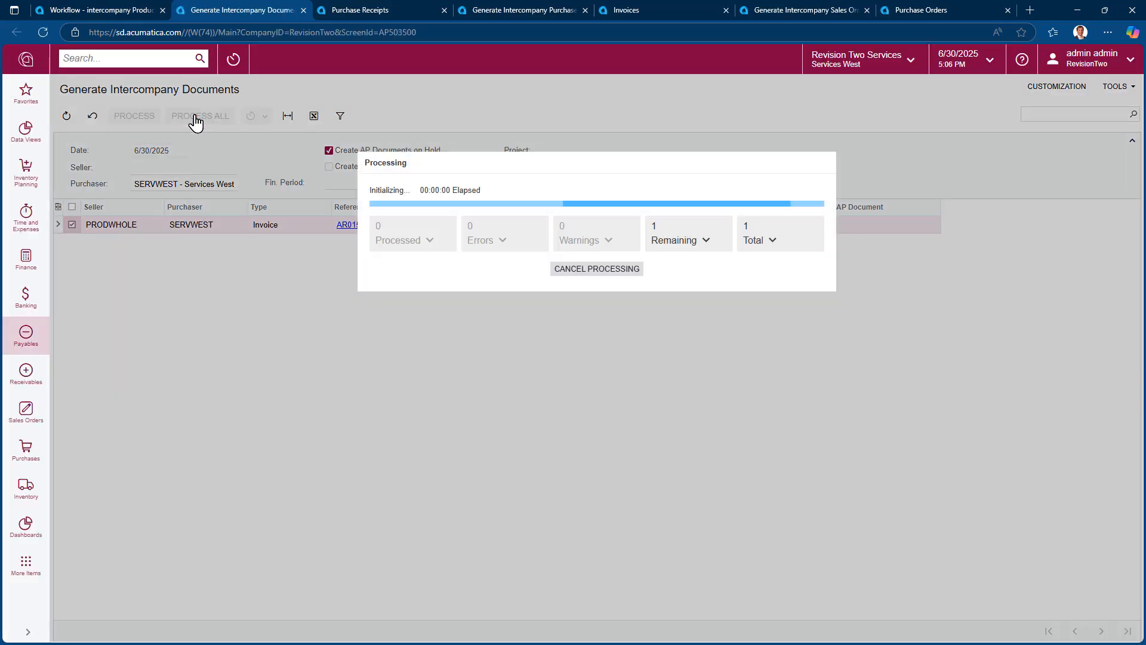
click(564, 266)
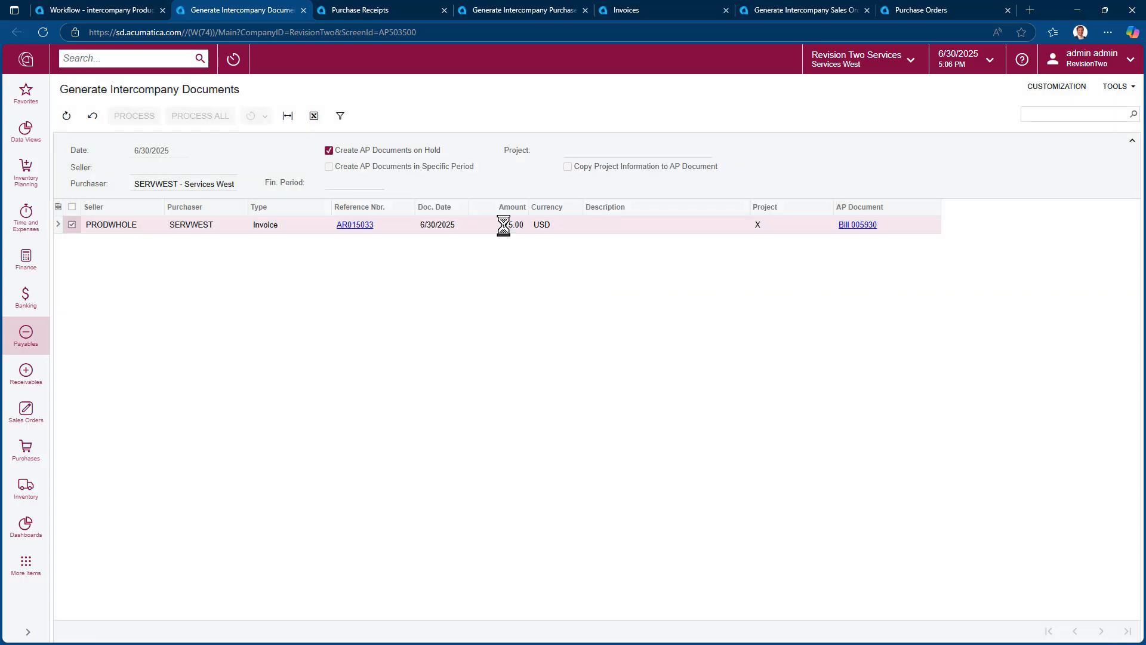
Step: Open bill 005930 from the workflow dashboard's AP Bill link, remove its hold, and release it
click(114, 12)
click(132, 321)
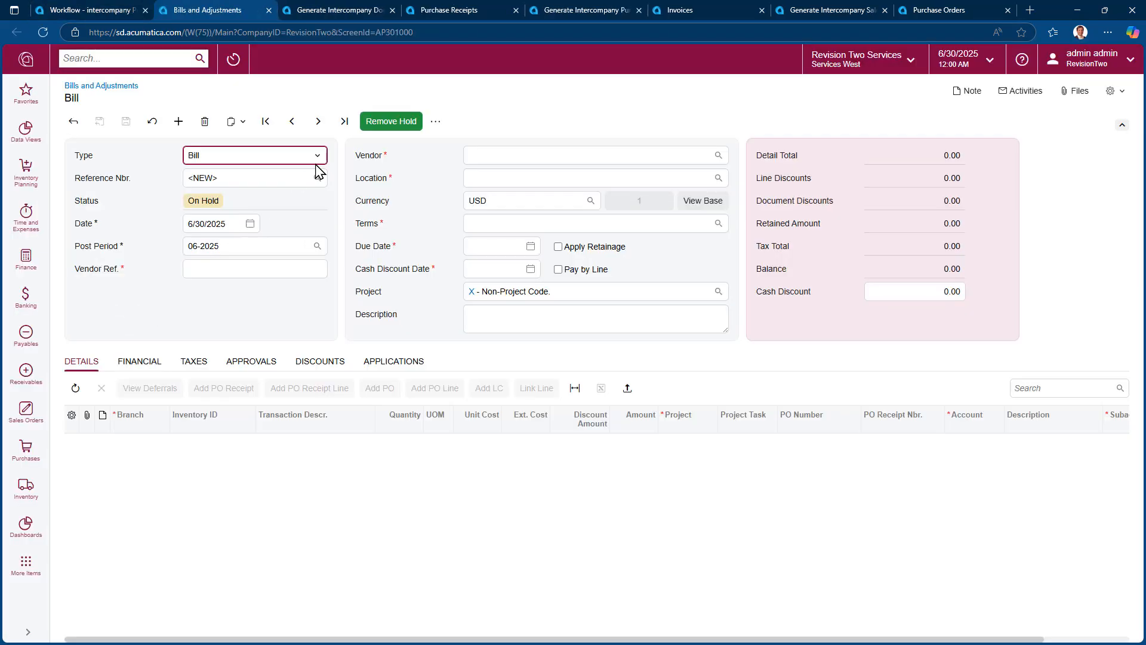
click(380, 122)
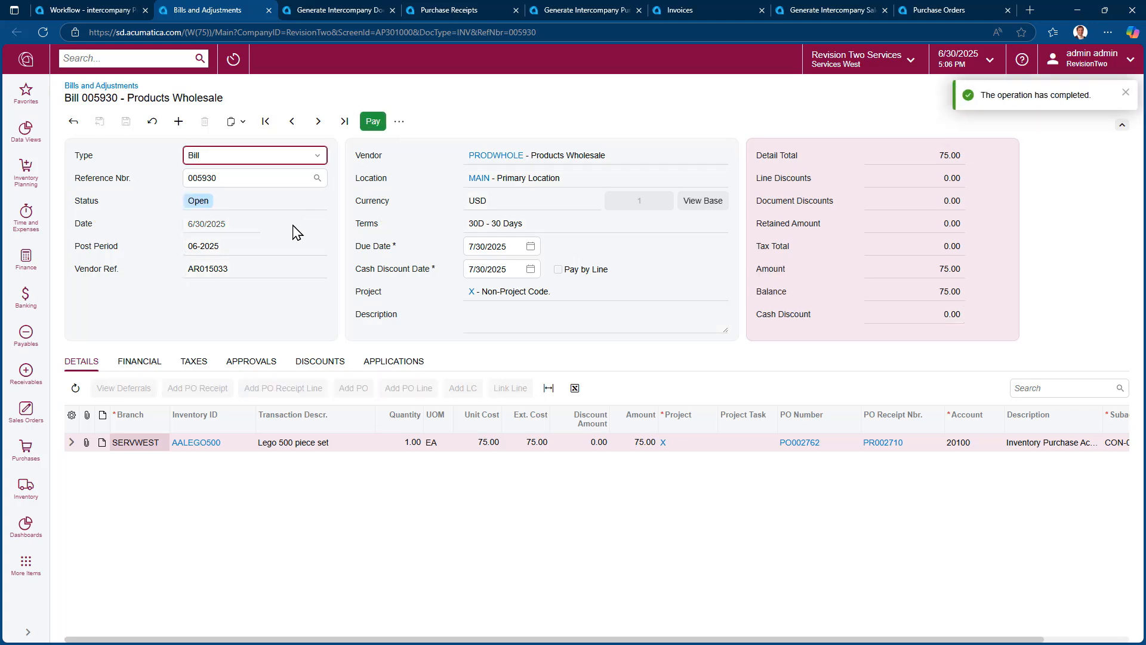
Step: Examine the bill's financial details, including the AP account and the related AR document
click(143, 369)
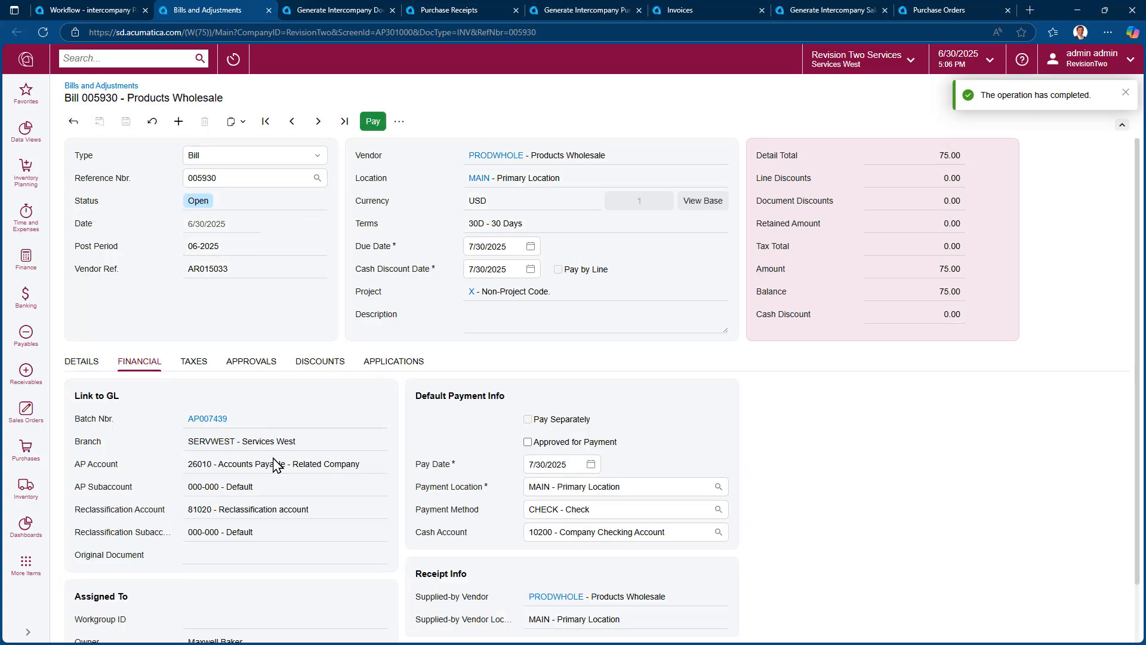
scroll(292, 463, down, 1)
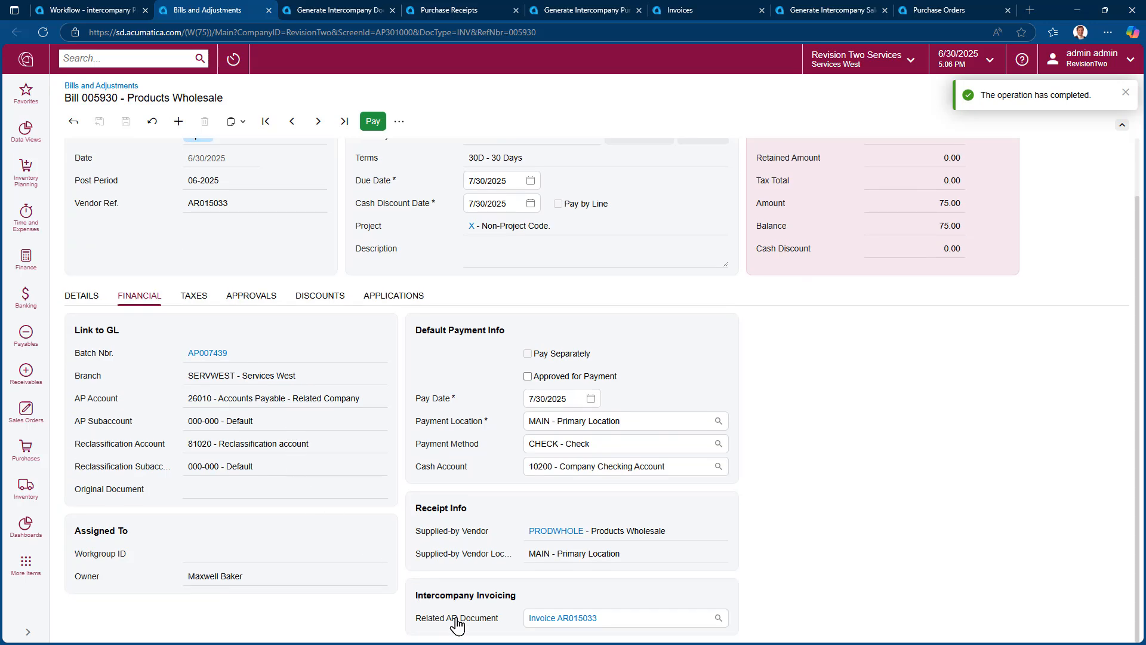
scroll(317, 440, up, 1)
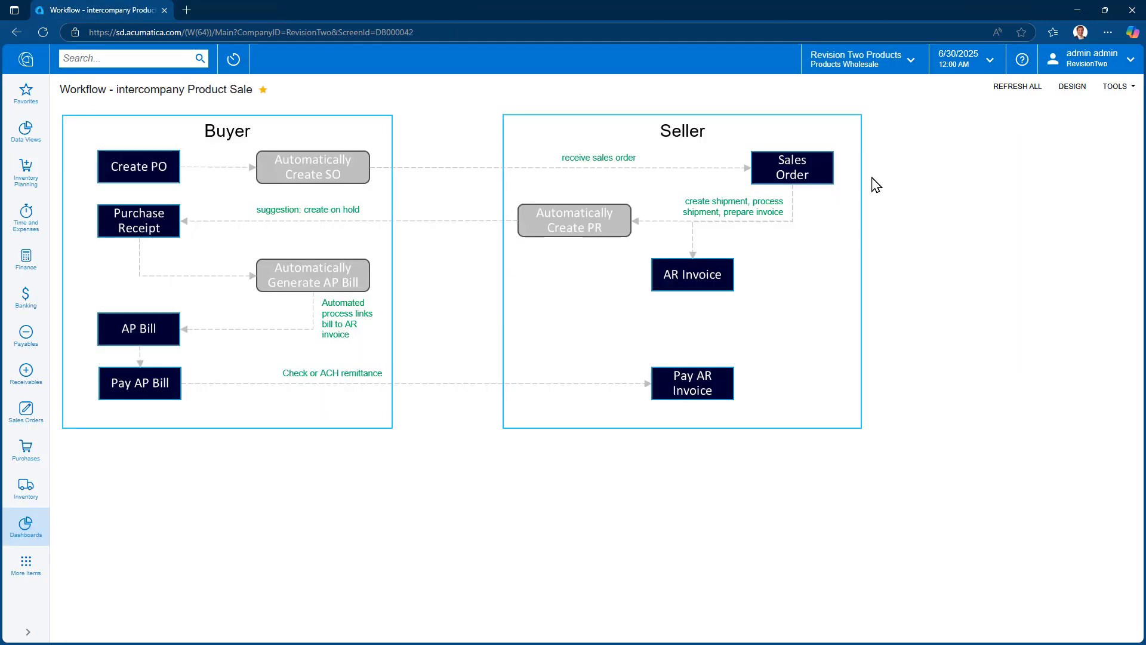
Step: Run the Profit & Loss by Branch with elim report for the ACTUAL ledger, period 06-2025, and review it down to net income
click(24, 98)
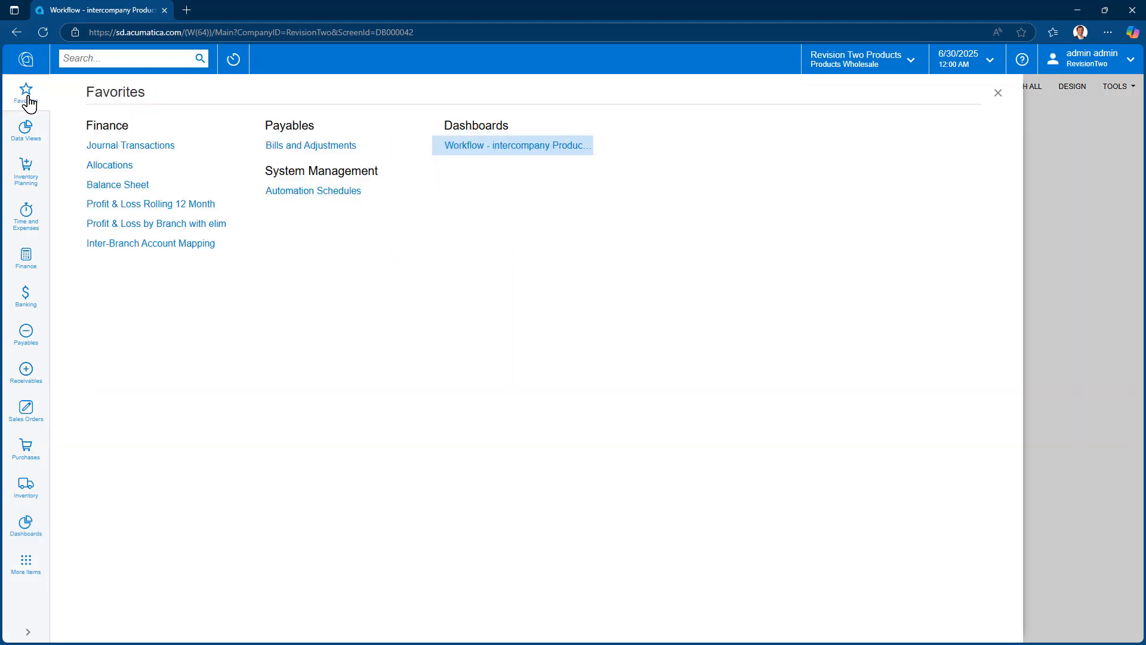
click(137, 229)
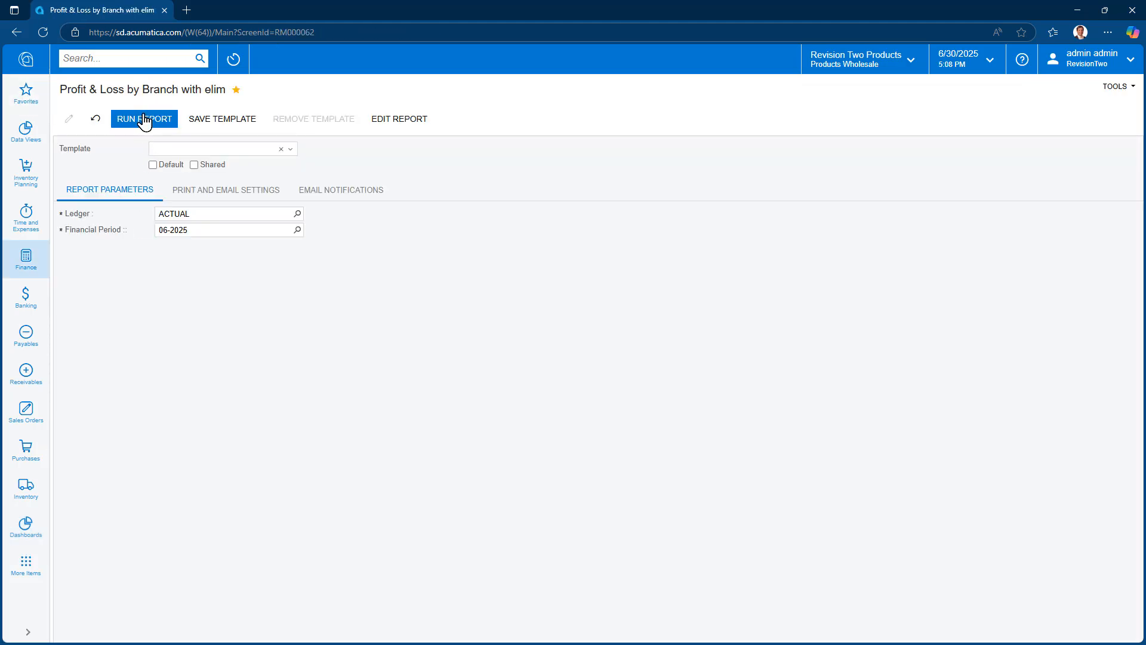
click(145, 119)
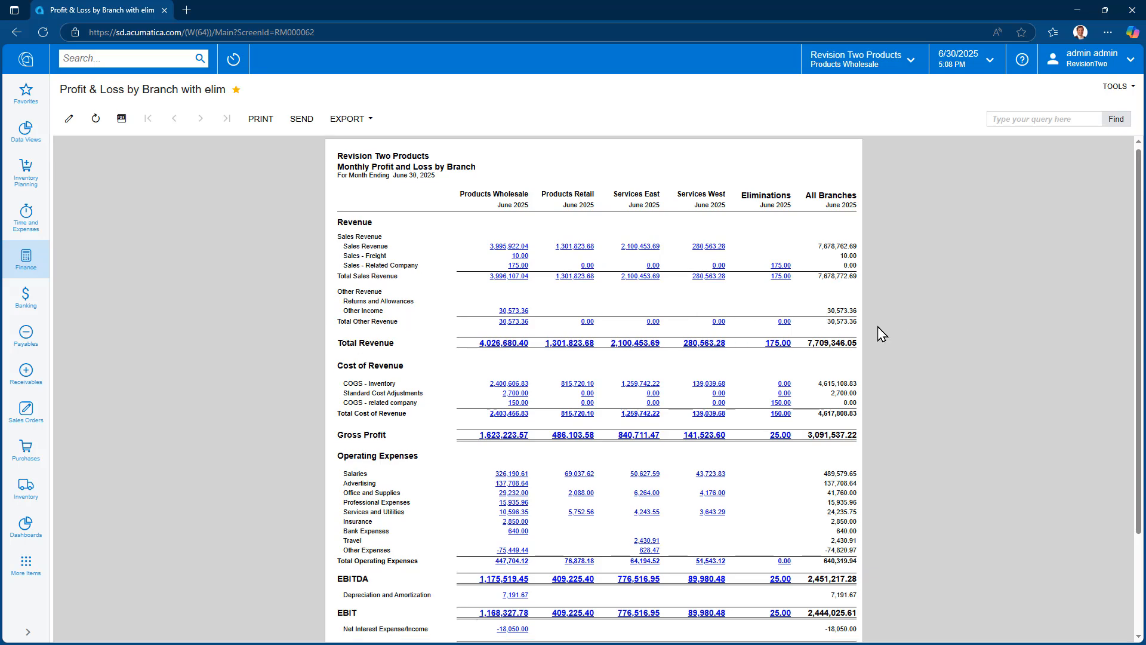
scroll(877, 333, down, 3)
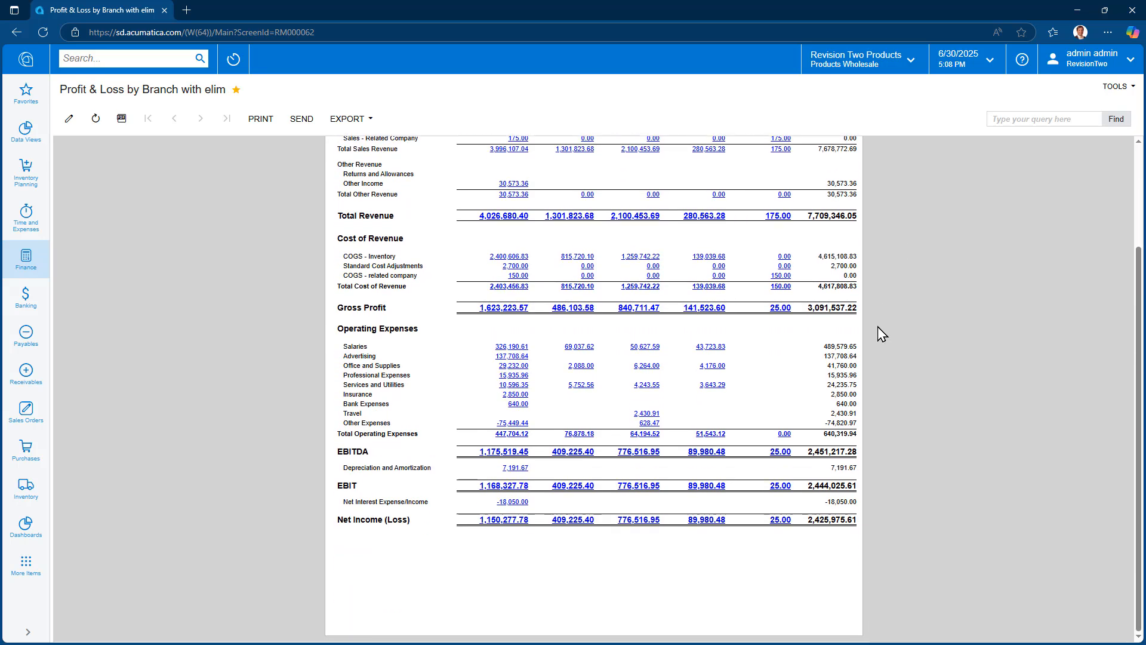
scroll(878, 327, up, 3)
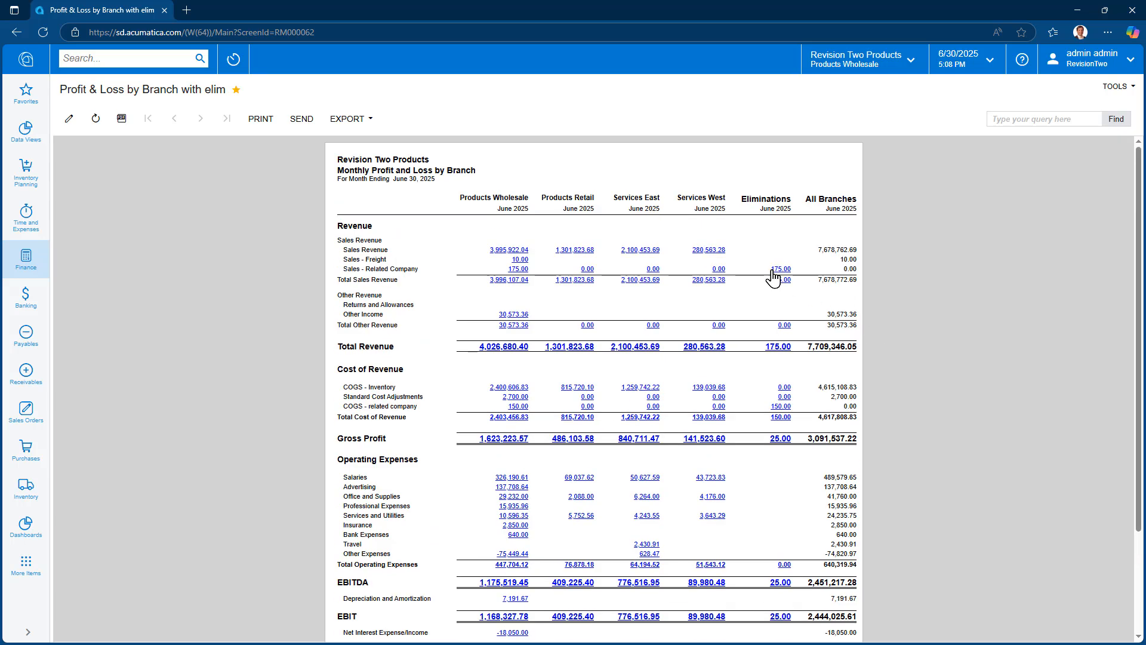
Step: Drill down into the Eliminations amount for Sales - Related Company and open the details of subaccount CON-000 for account 43000
click(772, 272)
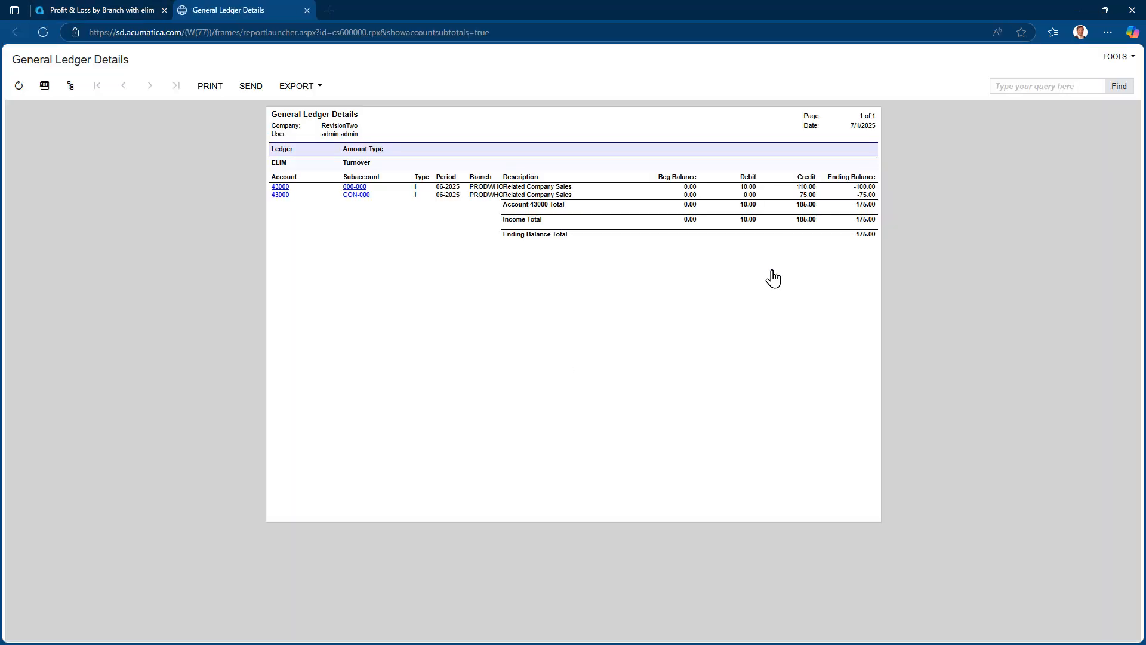
click(350, 194)
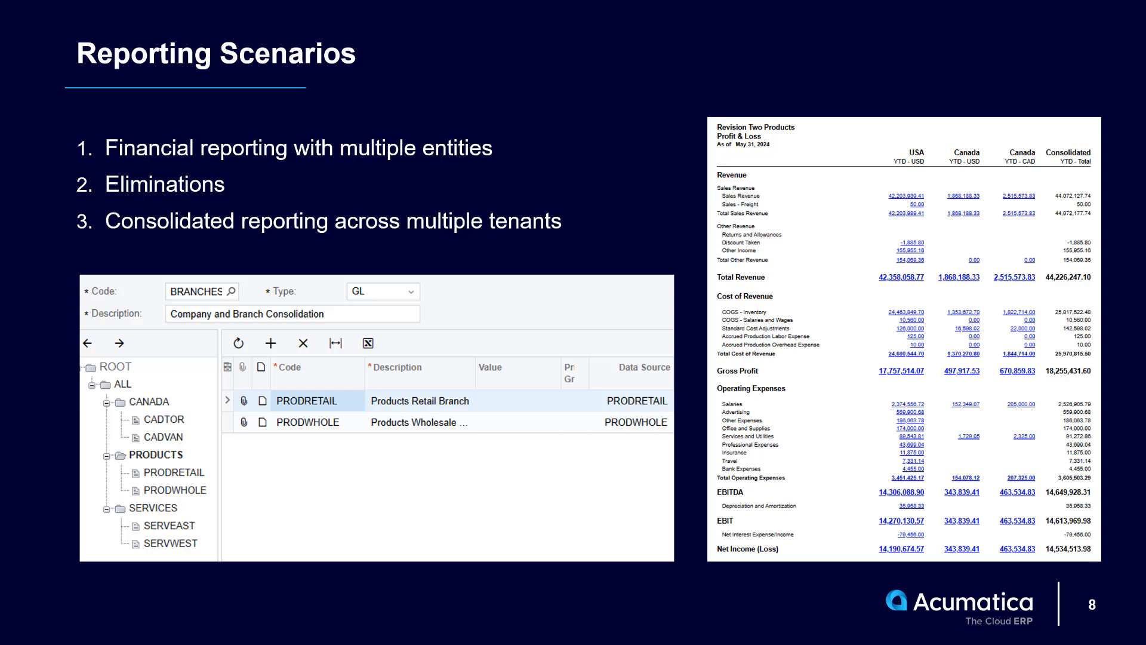
key(Right)
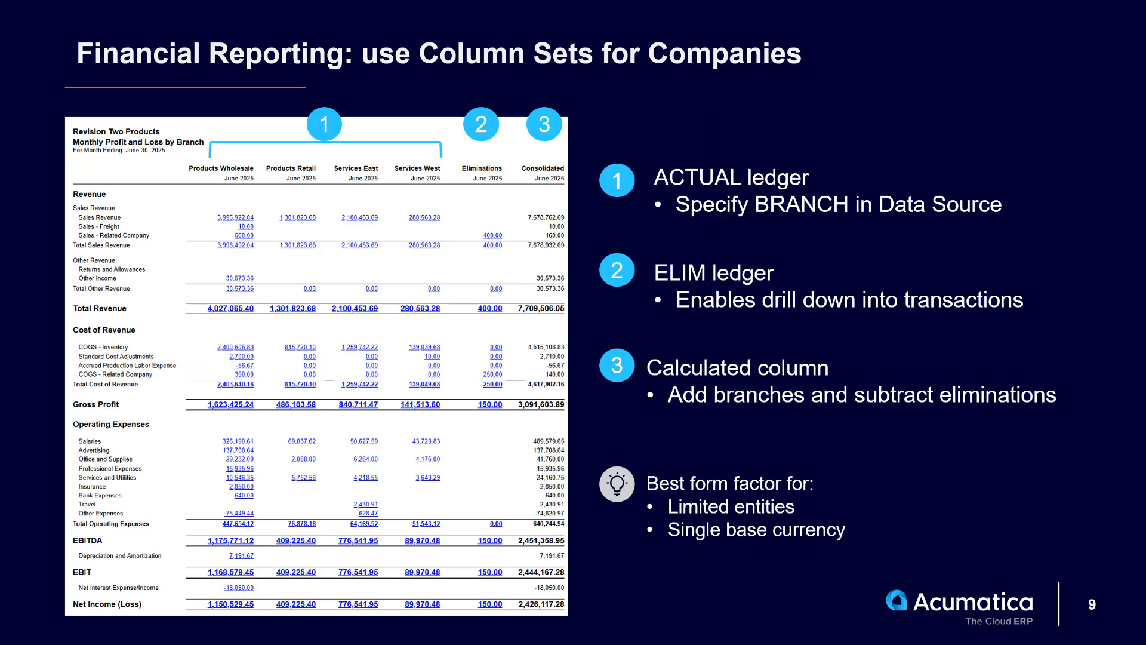